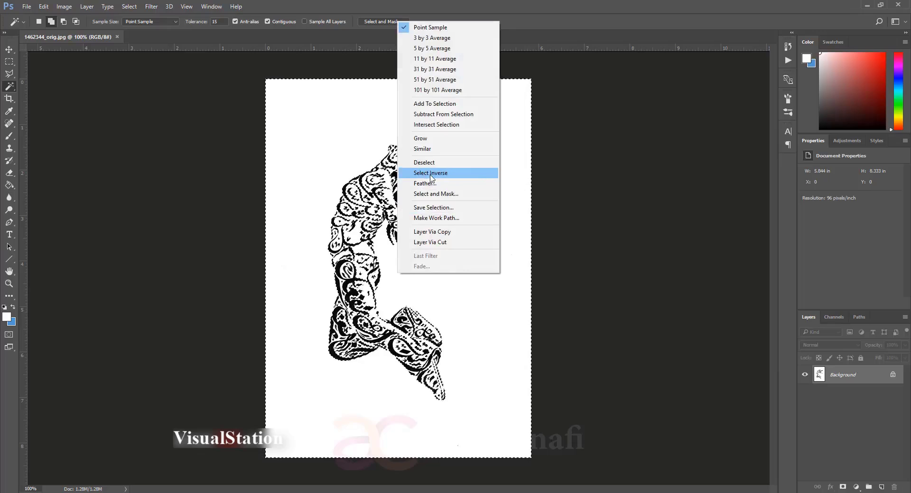
Invert the selection of the white background so the calligraphic figure is selected
left_click(429, 174)
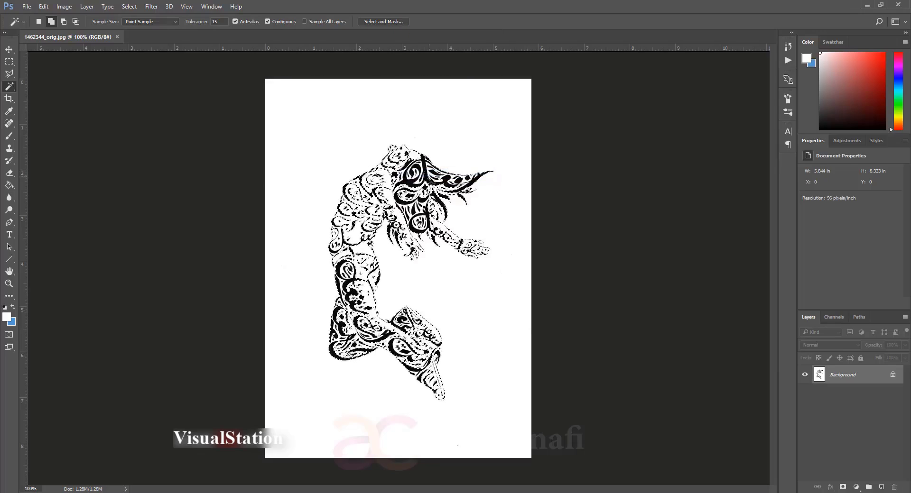
Cut the selected figure from the locked Background onto a new layer
left_click(87, 6)
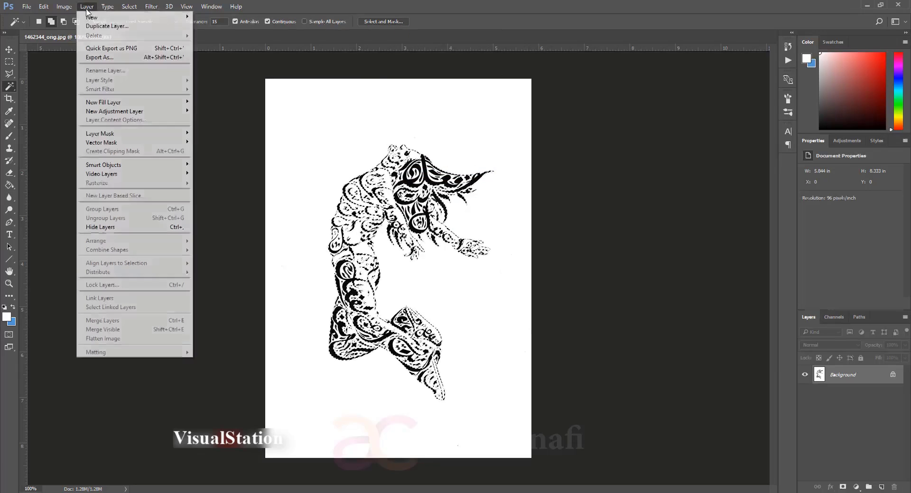
mouse_move(112, 19)
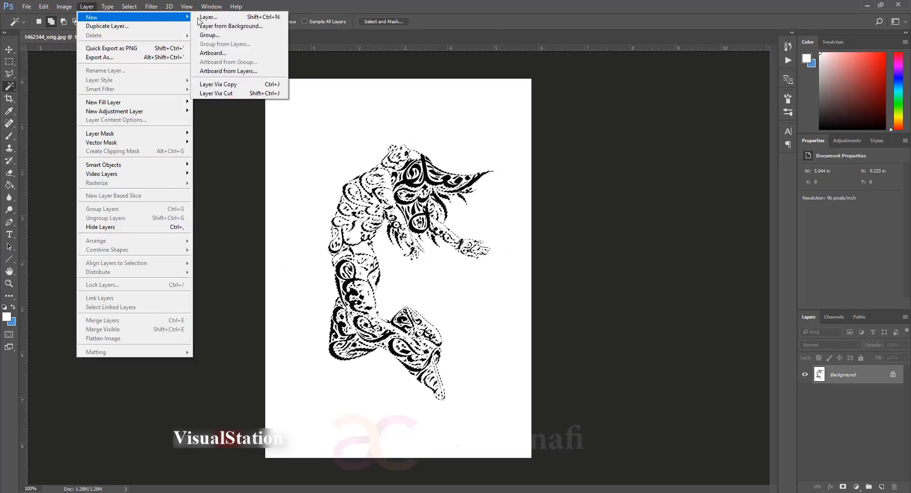
left_click(237, 94)
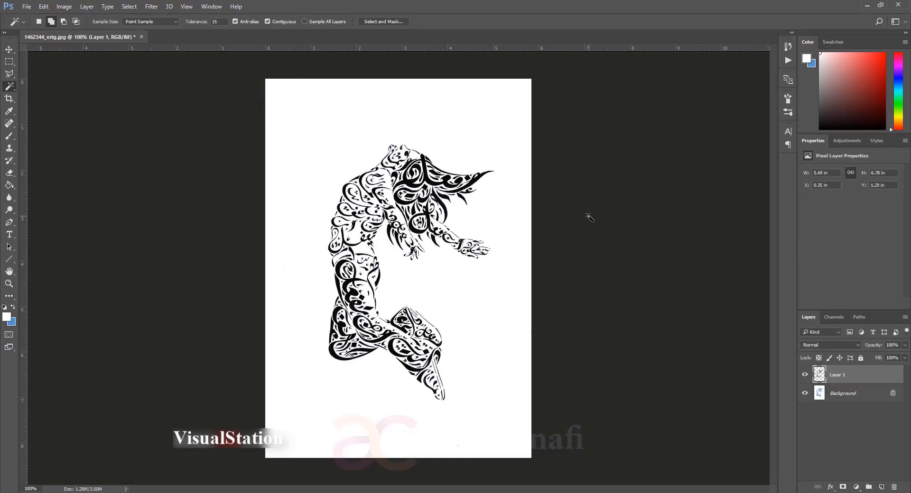
Compare Layer 1 and the Background by toggling their visibility, and undo the cut to a new layer
left_click(806, 393)
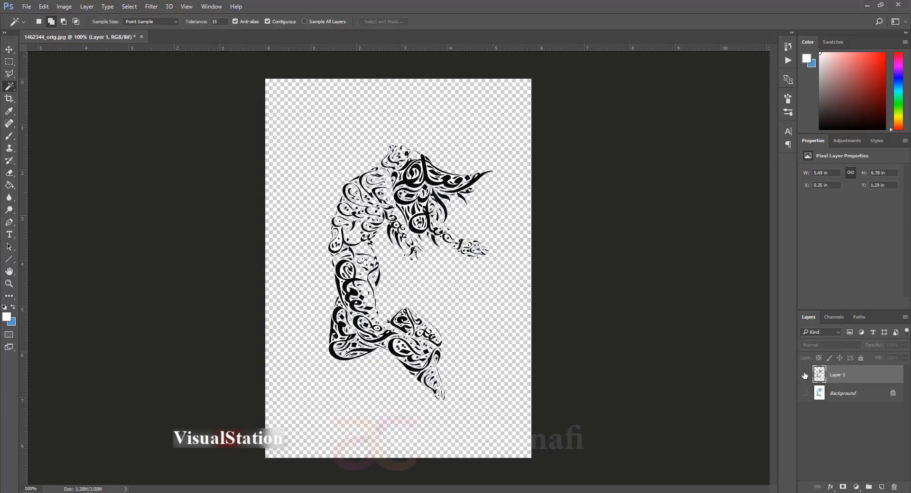
left_click(805, 375)
left_click(805, 393)
left_click(805, 375)
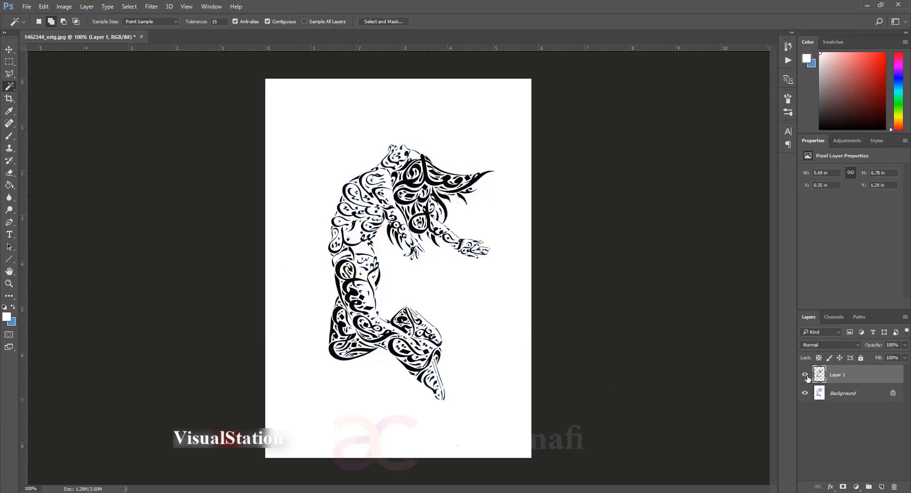
left_click(836, 395)
left_click(805, 393)
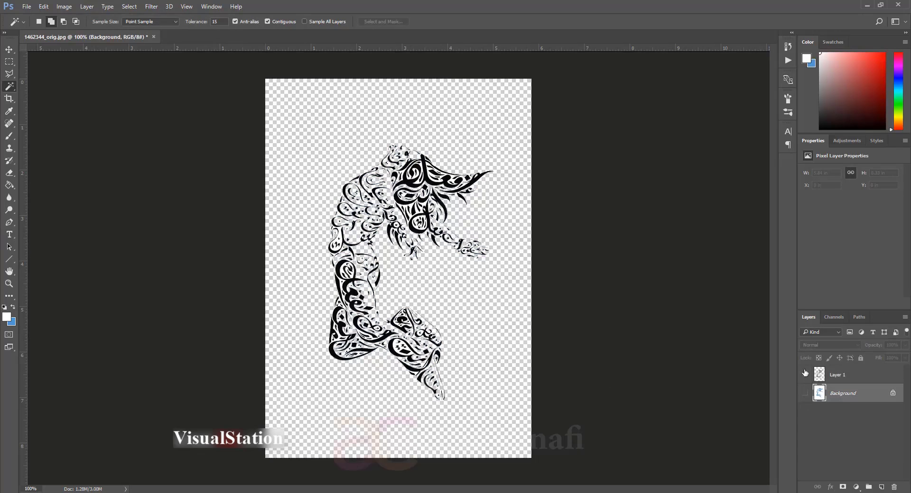
left_click(805, 375)
left_click(805, 393)
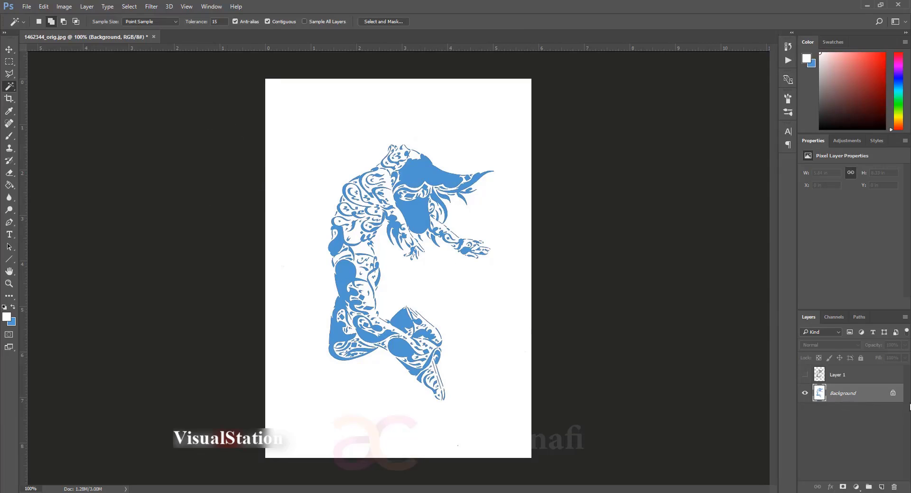
key("ctrl+z")
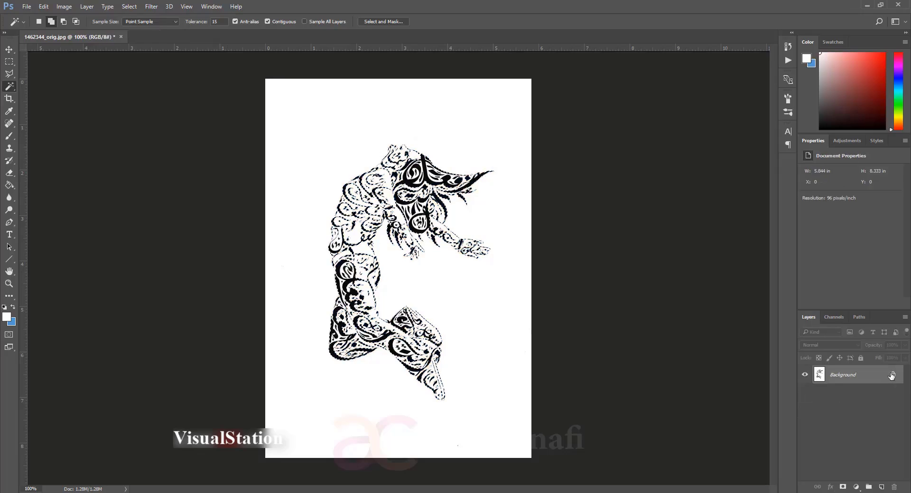
Unlock the Background layer and cut the selected figure out of it onto a new layer
left_click(891, 378)
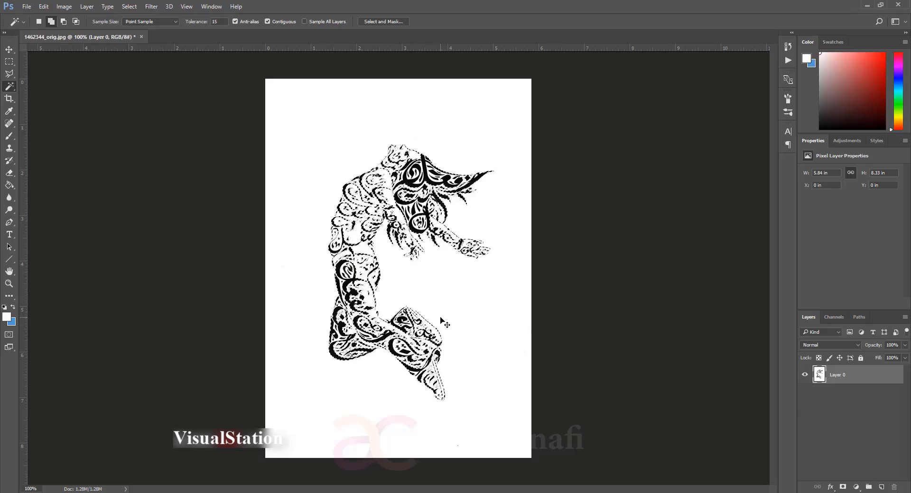
key("ctrl+j")
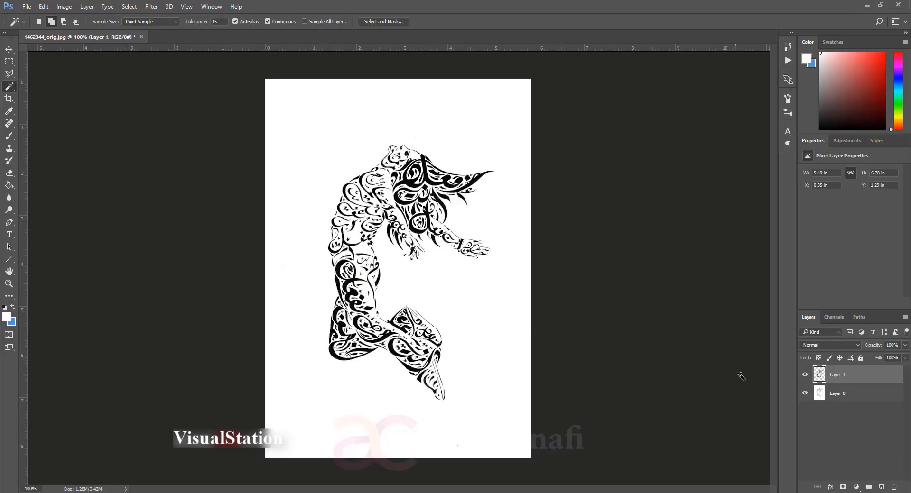
Hide Layer 1 and leave the cut-out Layer 0 visible and active
left_click(805, 393)
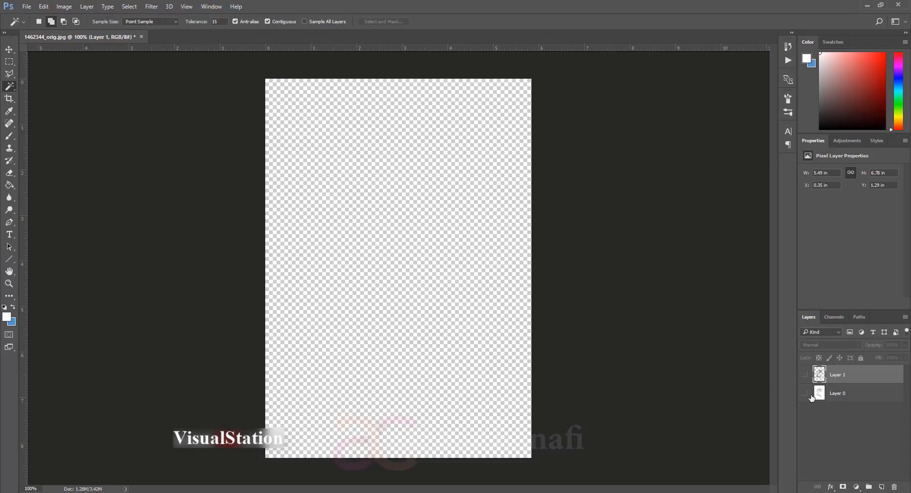
left_click(804, 393)
left_click(828, 396)
left_click(841, 376)
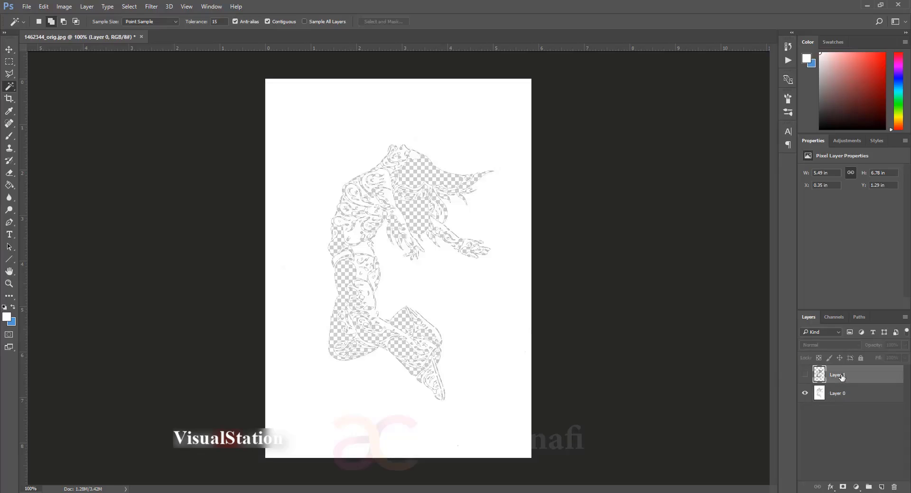
left_click(805, 375)
left_click(805, 375)
left_click(821, 395)
key("v")
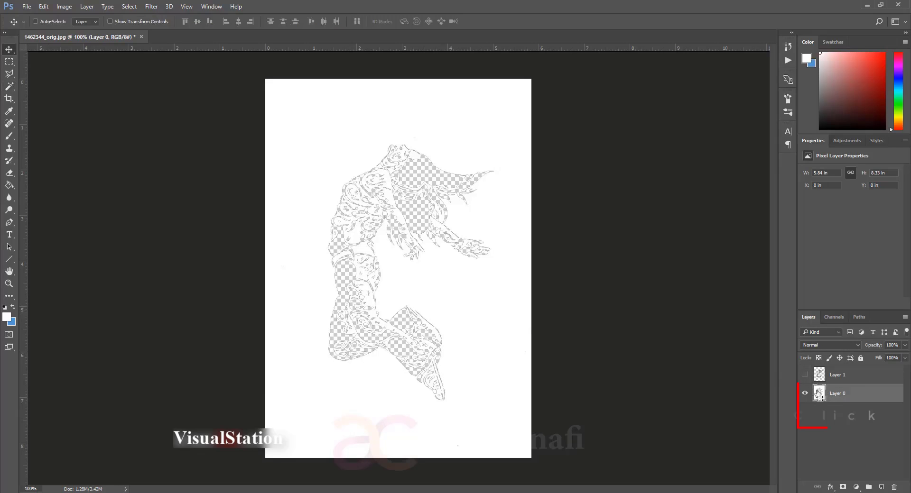
Load Layer 0's opaque pixels as a selection and convert it to a work path with a tolerance of 1.0 pixels
left_click(820, 394, "ctrl")
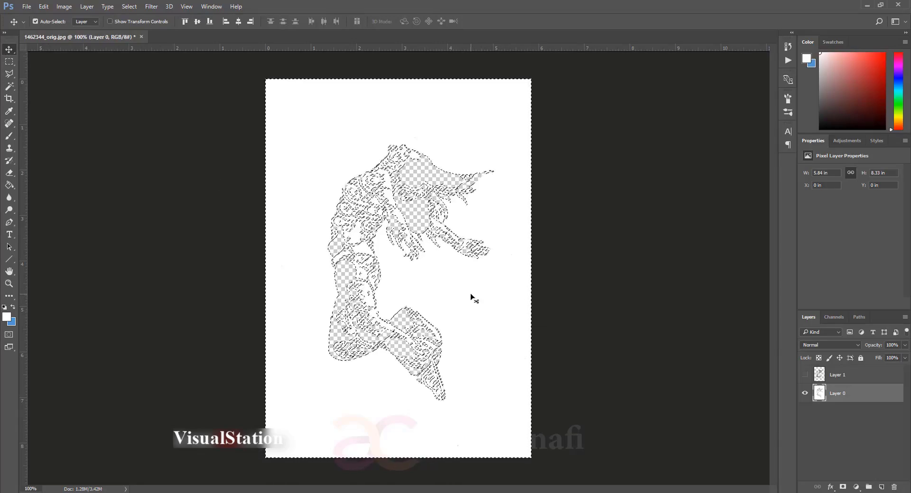
key("w")
right_click(454, 296)
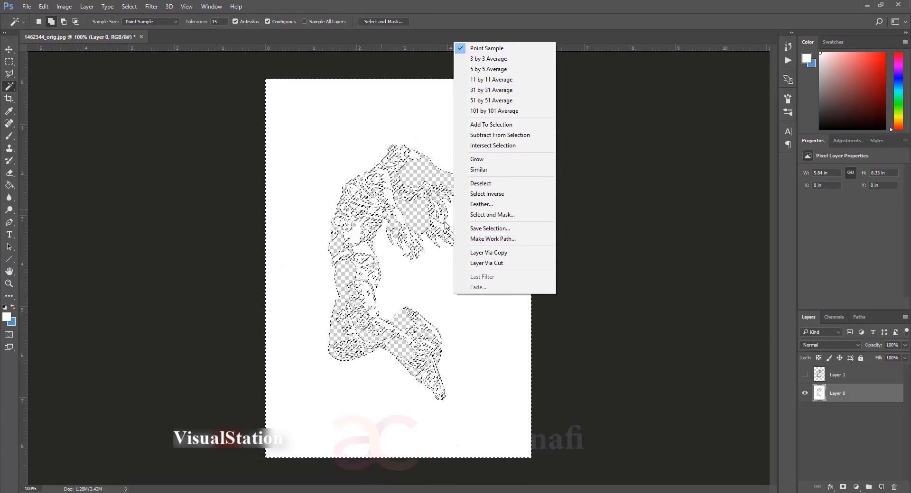
left_click(485, 244)
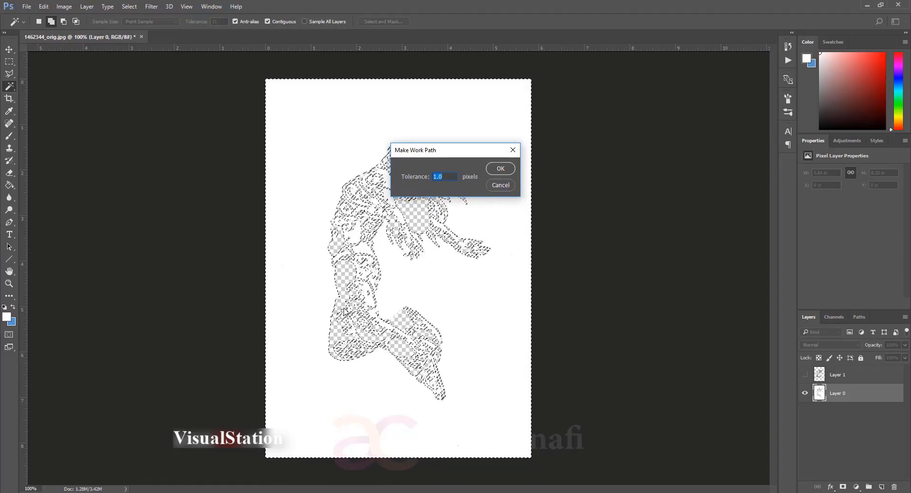
left_click(501, 169)
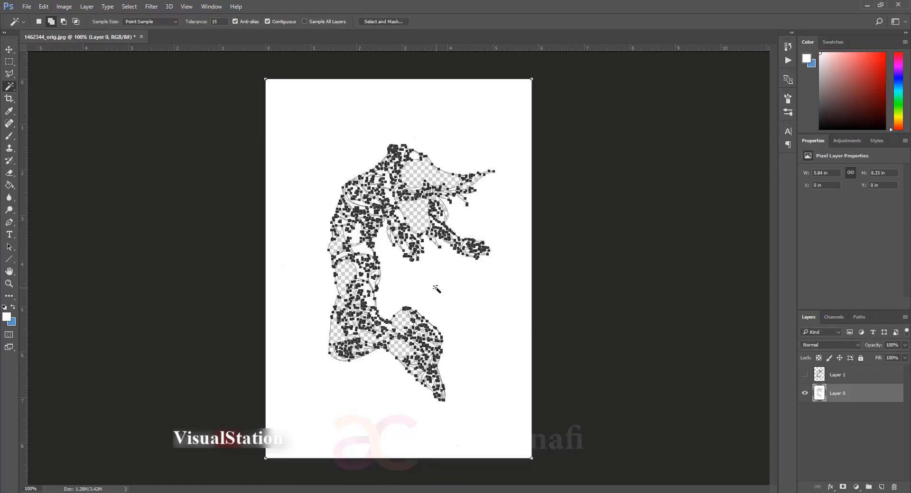
Examine the work path's outlines and anchor points around the figure up close, including with the path hidden
key("z")
left_click(424, 173)
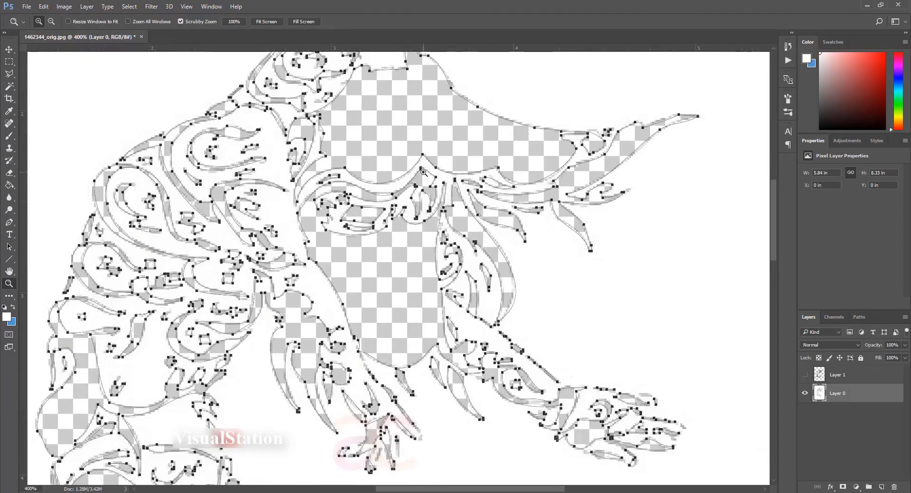
left_click(9, 50)
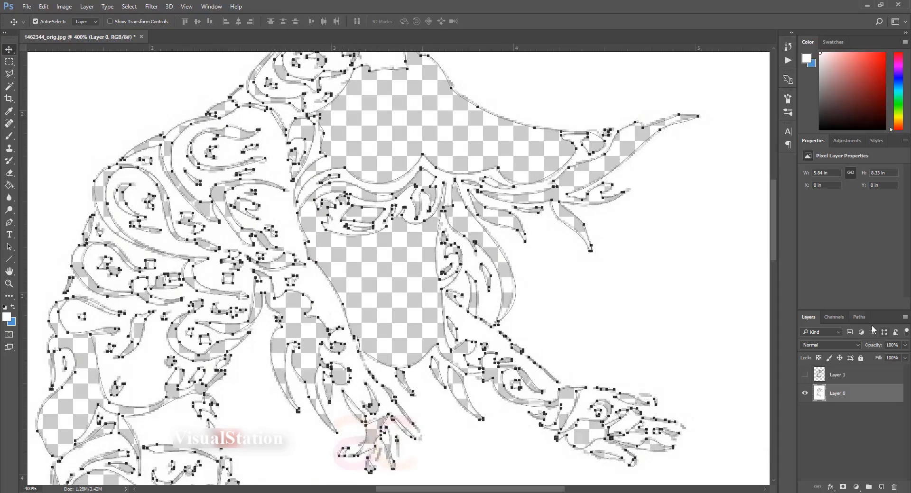
left_click(859, 317)
key("ctrl+h")
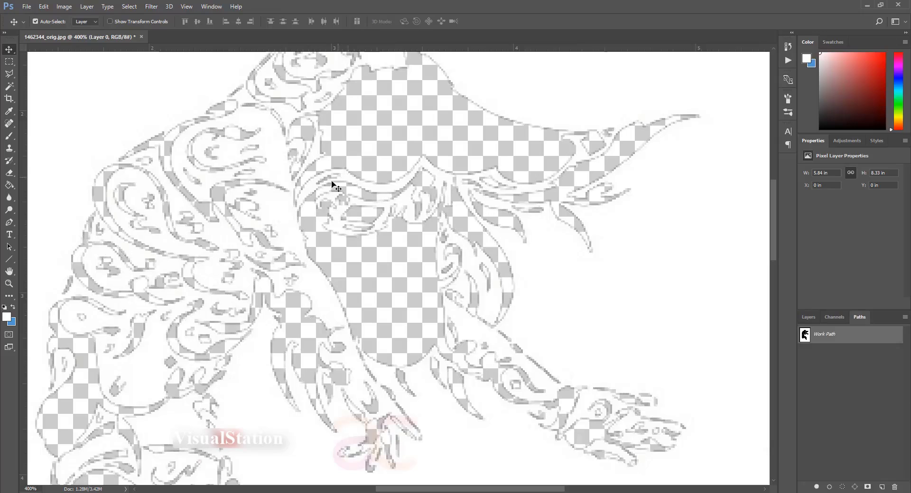
key("ctrl+h")
key("F7")
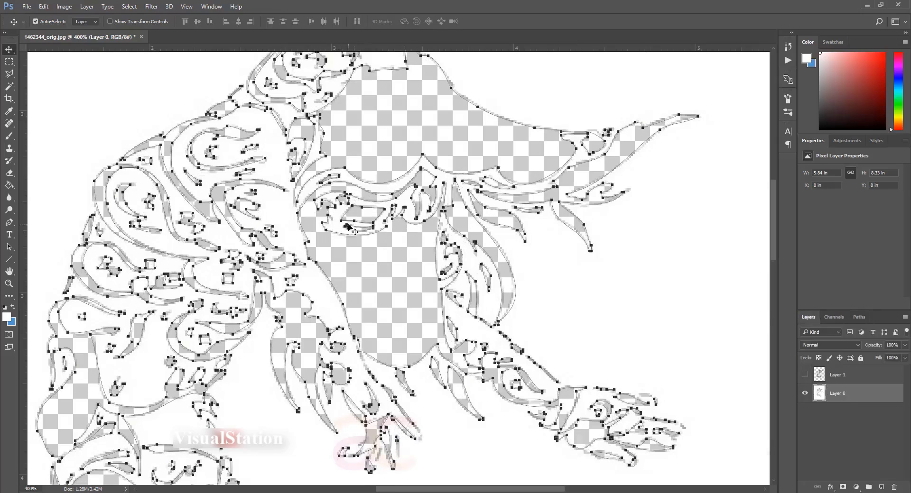
scroll(350, 228, "down", 1)
key("z")
left_click(234, 21)
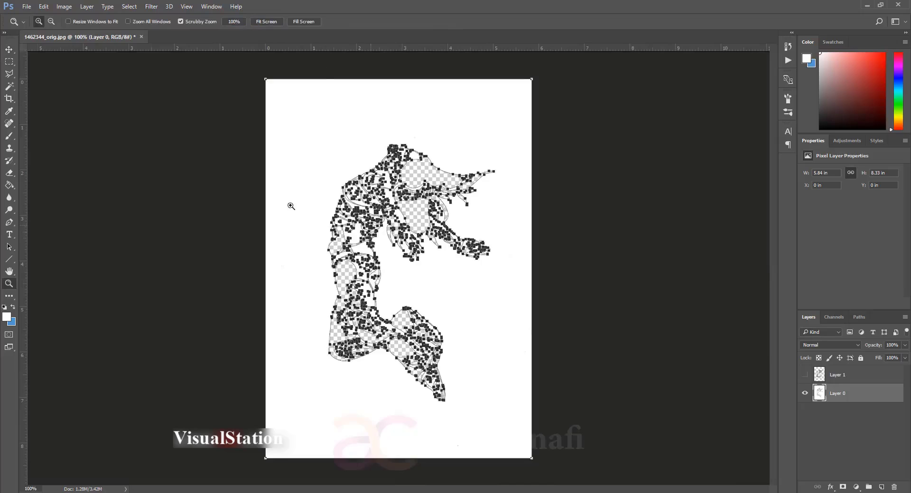
Export the Work Path to an Adobe Illustrator file named 01 on the Desktop
left_click(26, 6)
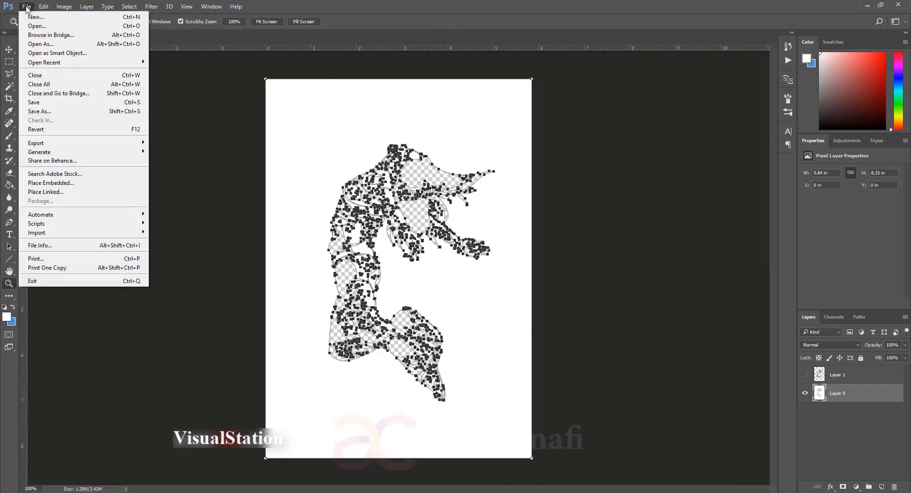
mouse_move(65, 148)
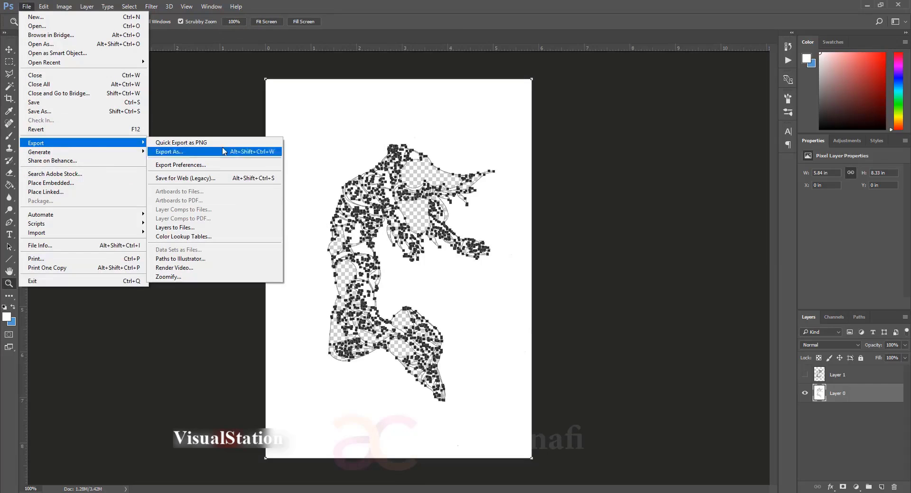
left_click(181, 258)
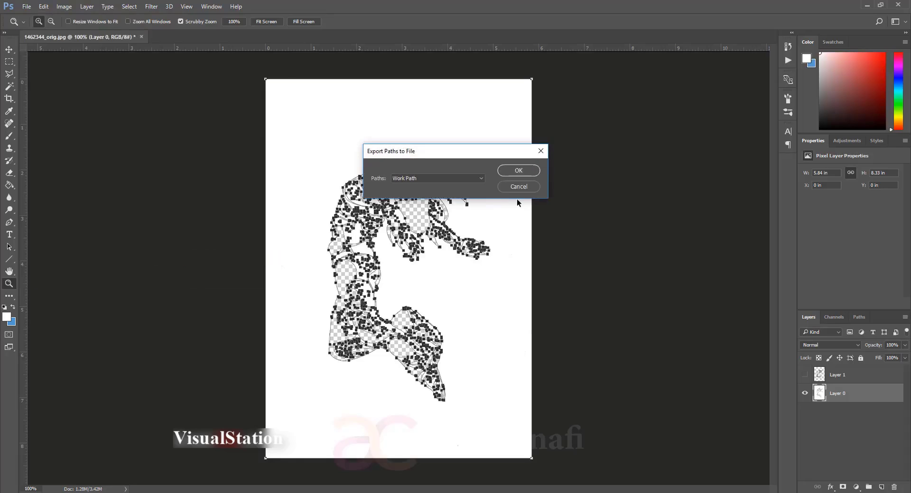
left_click(519, 171)
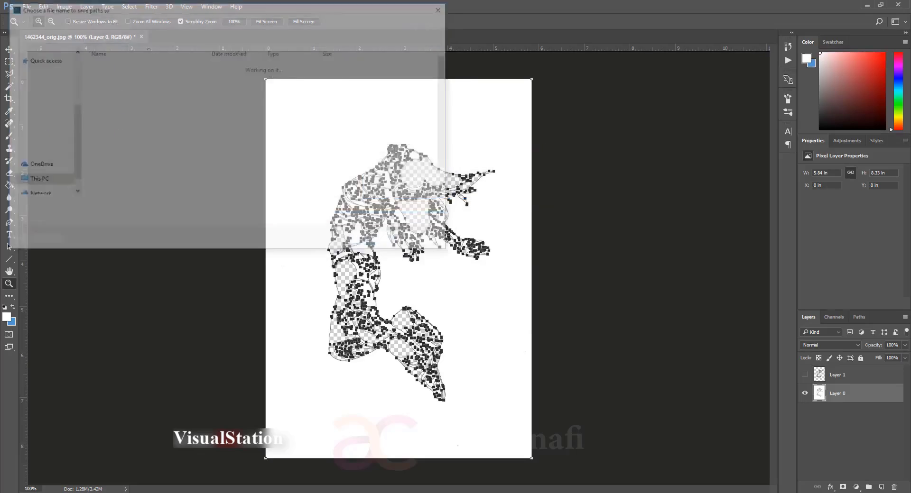
type("01")
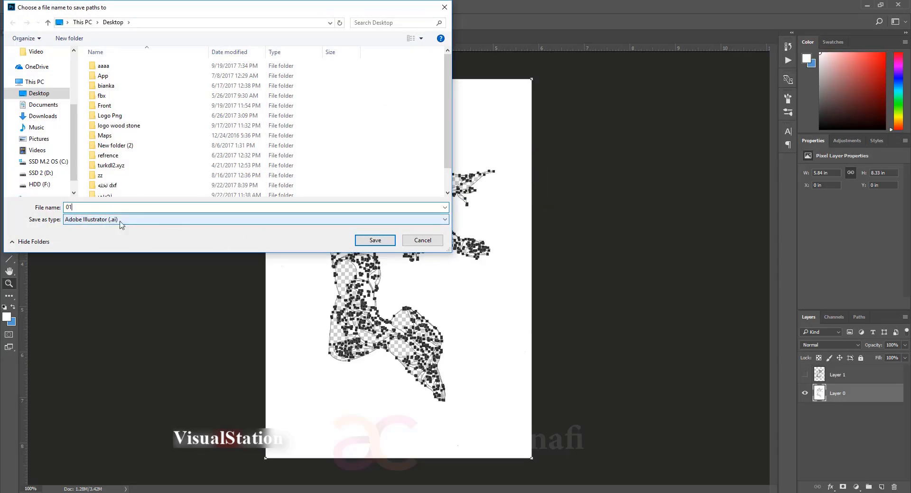
left_click(385, 242)
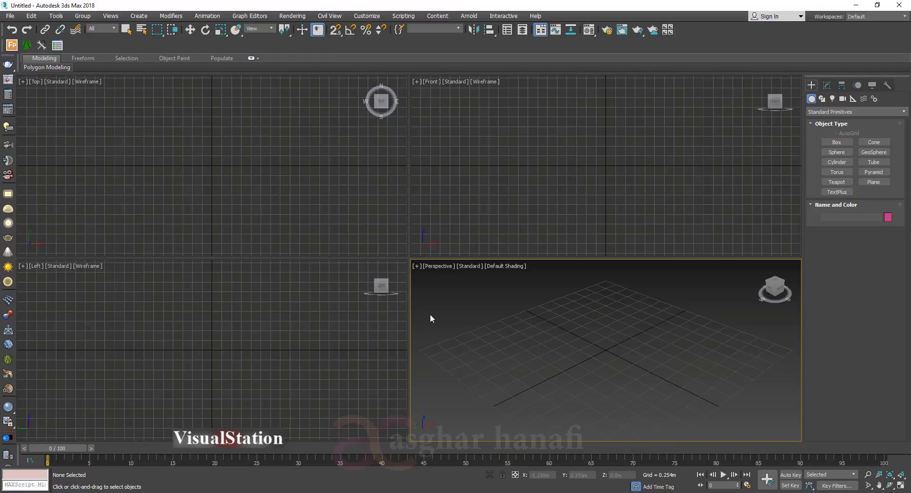
Switch to 3ds Max and import 01.ai from the Desktop as a single shape object
left_click(9, 16)
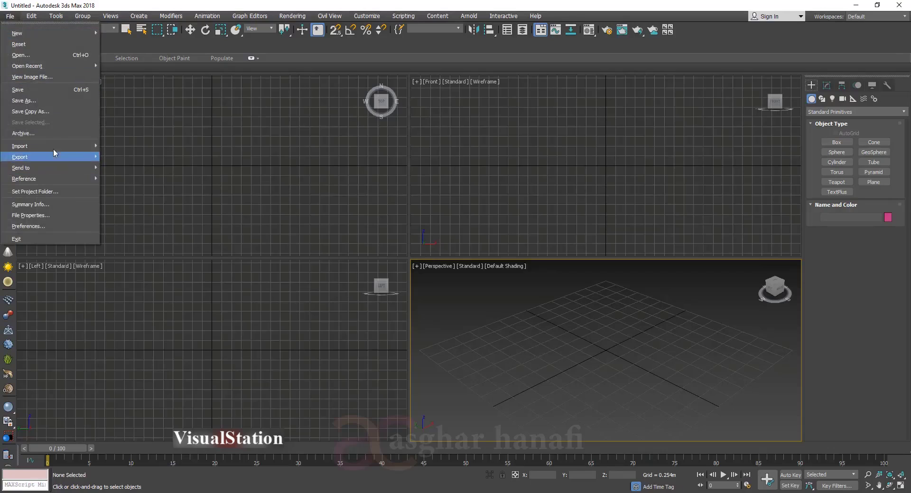
mouse_move(47, 156)
left_click(133, 155)
left_click(27, 90)
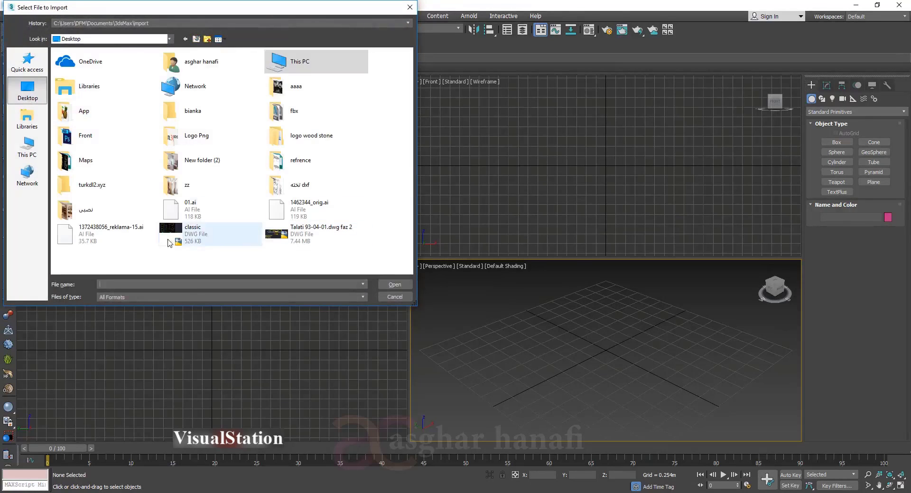
left_click(193, 209)
left_click(394, 287)
left_click(478, 280)
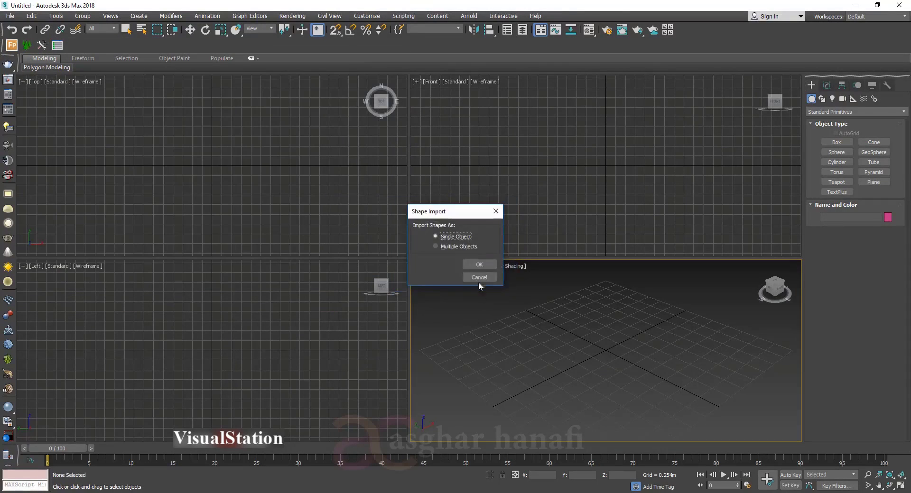
left_click(478, 264)
Maximize the Perspective viewport and apply an Extrude modifier to the imported shape
key("alt+w")
middle_click_drag(483, 278, 448, 282, "alt")
scroll(449, 281, "down", 3)
left_click(827, 85)
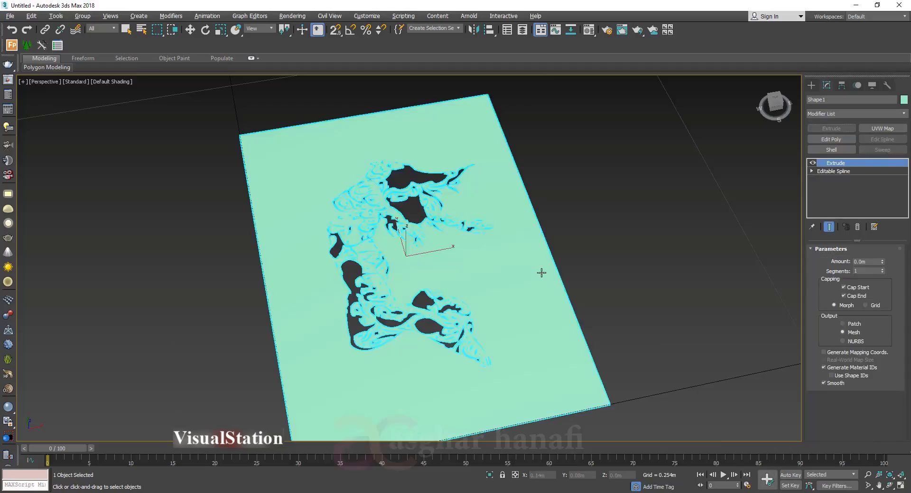
Set the Perspective viewport's shading to Clay and inspect the cut-outs of the extruded shape
middle_click_drag(440, 227, 419, 259, "alt")
scroll(401, 184, "up", 5)
middle_click_drag(401, 183, 411, 212)
scroll(412, 211, "down", 2)
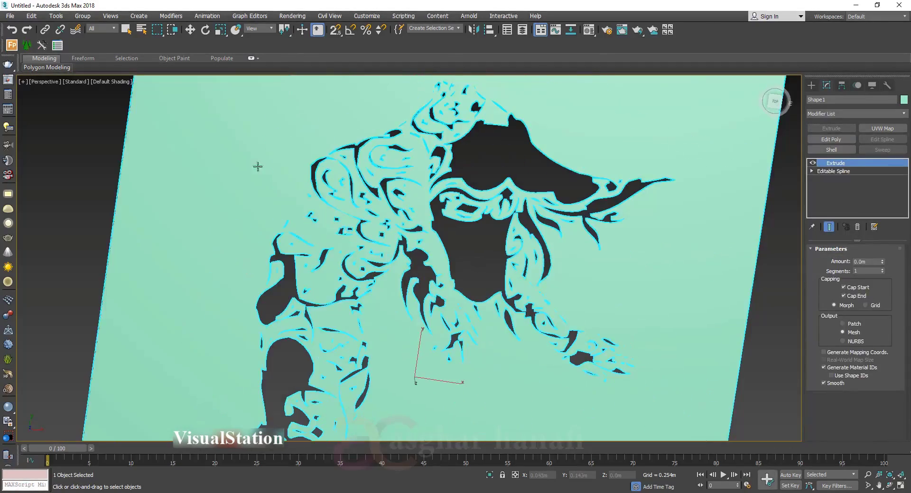
left_click(112, 83)
left_click(133, 143)
scroll(171, 148, "down", 3)
mouse_move(332, 175)
middle_mouse_down("alt")
mouse_move(375, 223)
mouse_move(328, 171)
middle_mouse_up("alt")
scroll(321, 163, "up", 8)
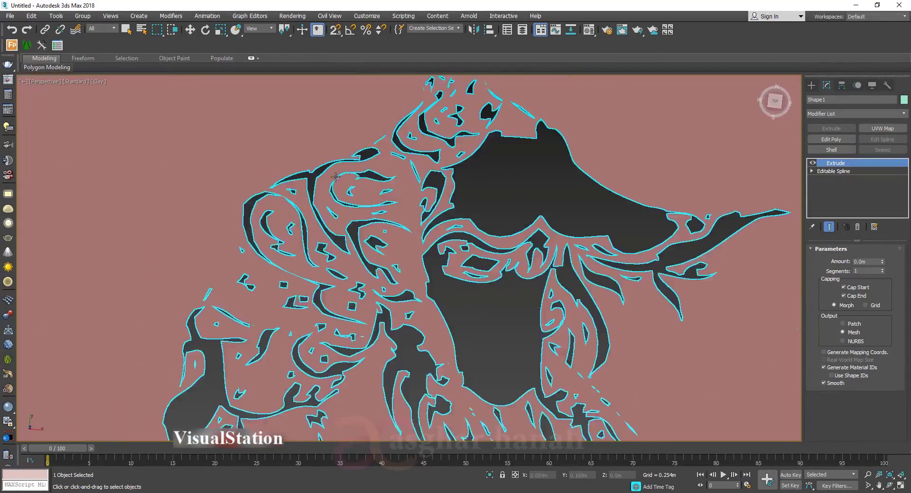
Turn on Edged Faces display in the Perspective viewport to reveal the shape's unfilled outlines
scroll(321, 167, "down", 10)
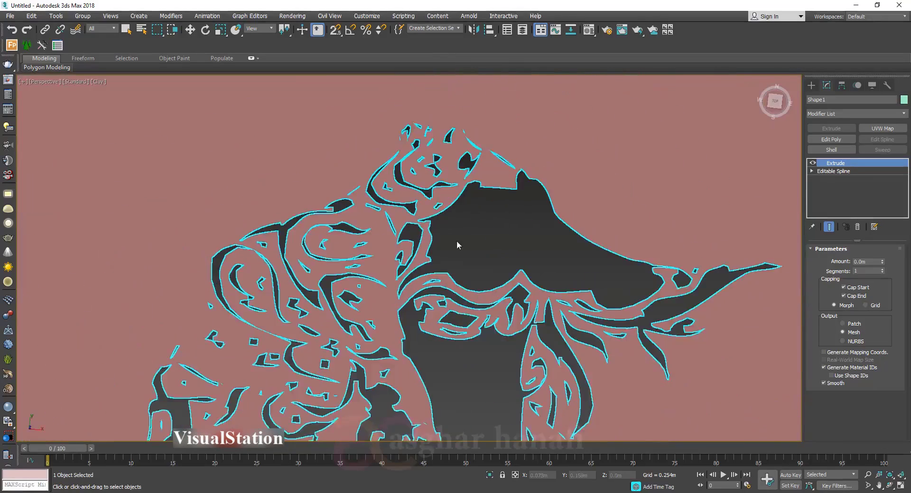
left_click(95, 83)
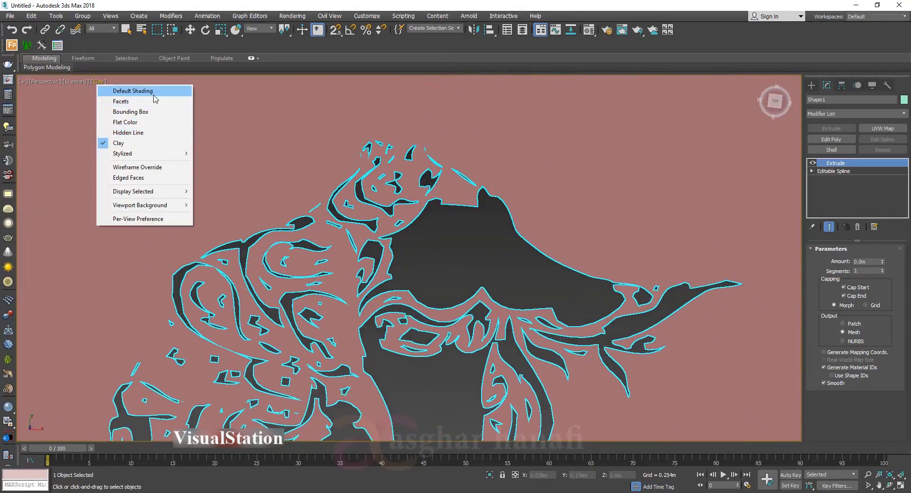
left_click(142, 178)
Move the vertex where the upper-arm crescent's inner and outer outlines cross so that they separate, and finish vertex editing
scroll(216, 233, "up", 8)
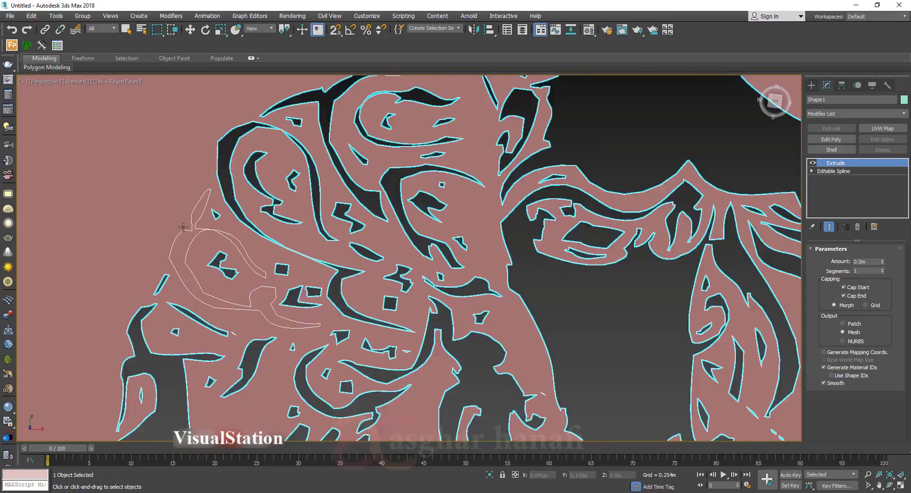
left_click(829, 179)
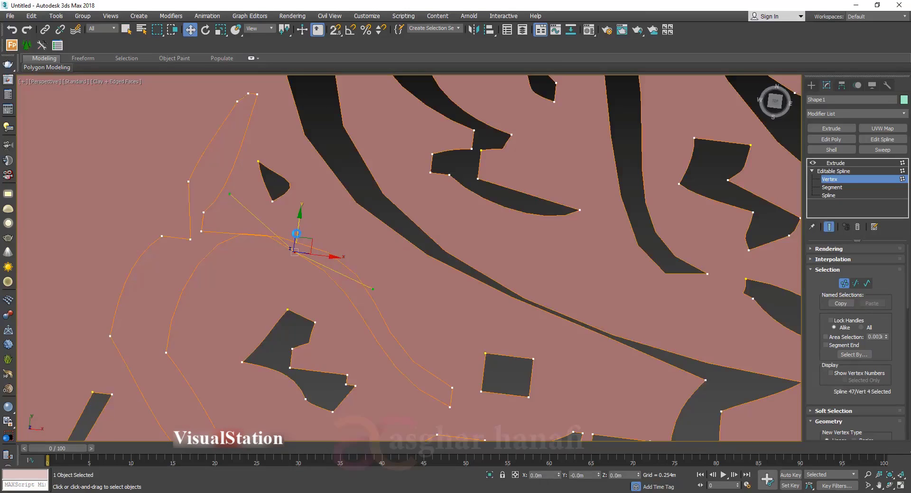
left_click_drag(298, 242, 286, 282)
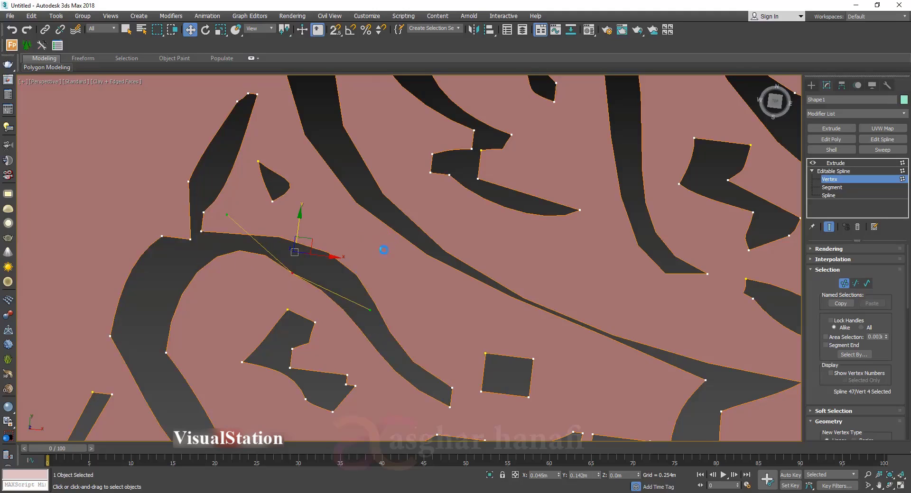
scroll(414, 259, "down", 10)
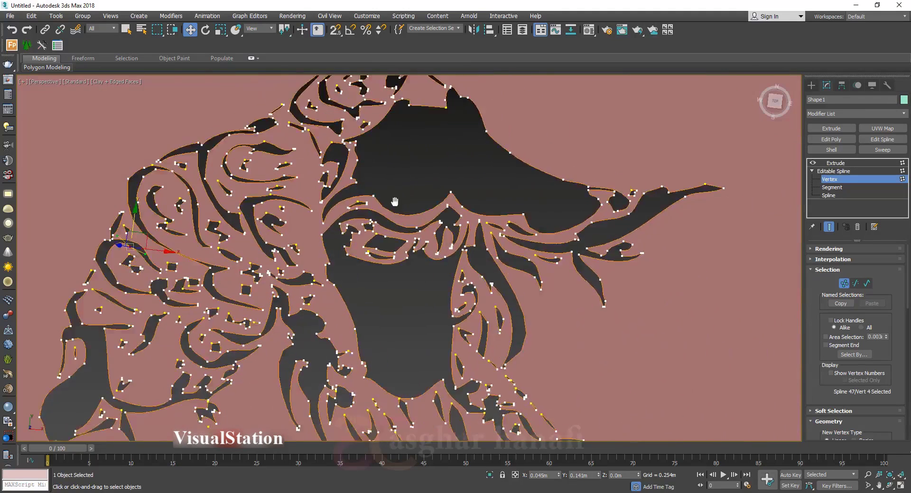
middle_click_drag(252, 404, 398, 258)
middle_click_drag(446, 379, 403, 244)
middle_click_drag(371, 333, 323, 340)
scroll(329, 347, "down", 5)
left_click(833, 172)
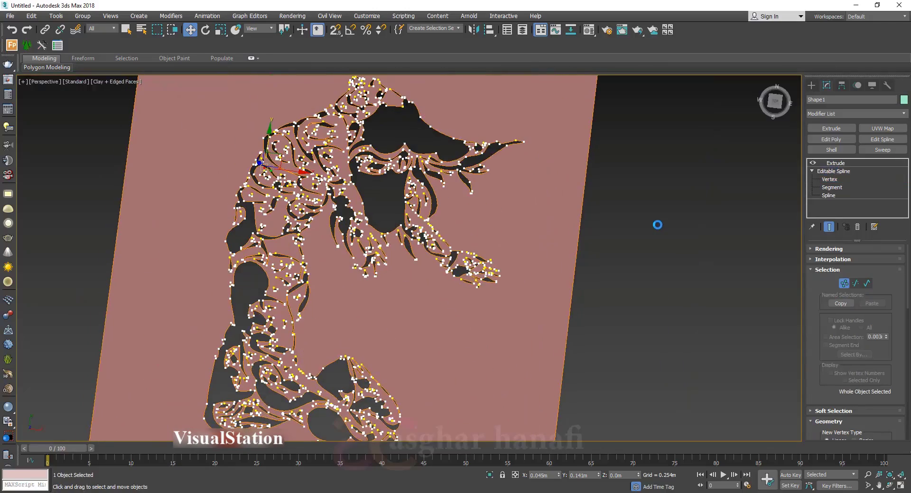
Clone the extruded panel with snapping into three copies placed edge to edge in a row
middle_click_drag(642, 254, 497, 164, "alt")
key("s")
left_click_drag(168, 323, 491, 398, "shift")
mouse_move(170, 324)
left_mouse_down("shift")
mouse_move(478, 418)
mouse_move(490, 399)
left_mouse_up("shift")
left_click(454, 295)
scroll(475, 309, "down", 5)
mouse_move(588, 351)
middle_mouse_down()
mouse_move(419, 363)
mouse_move(565, 293)
mouse_move(417, 334)
middle_mouse_up()
left_click(419, 364)
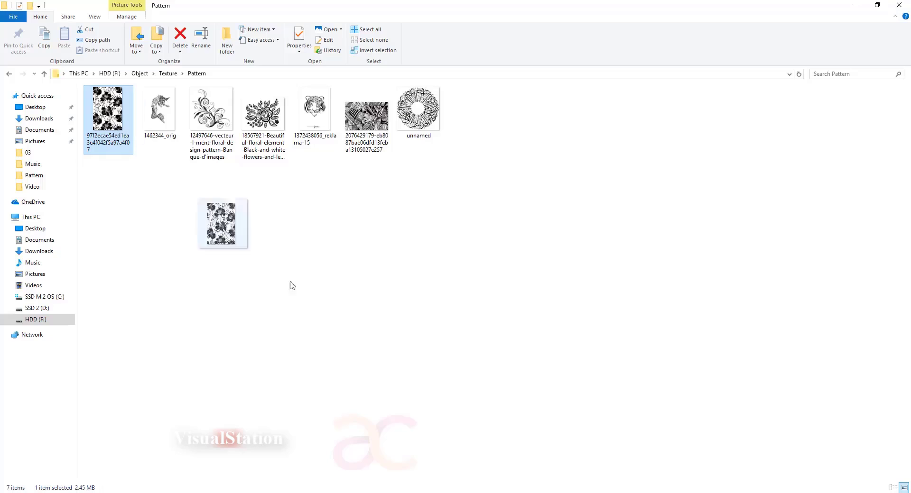
Open the black-and-white poppy pattern image from the Pattern folder in Photoshop and desaturate it
left_click_drag(289, 285, 224, 33)
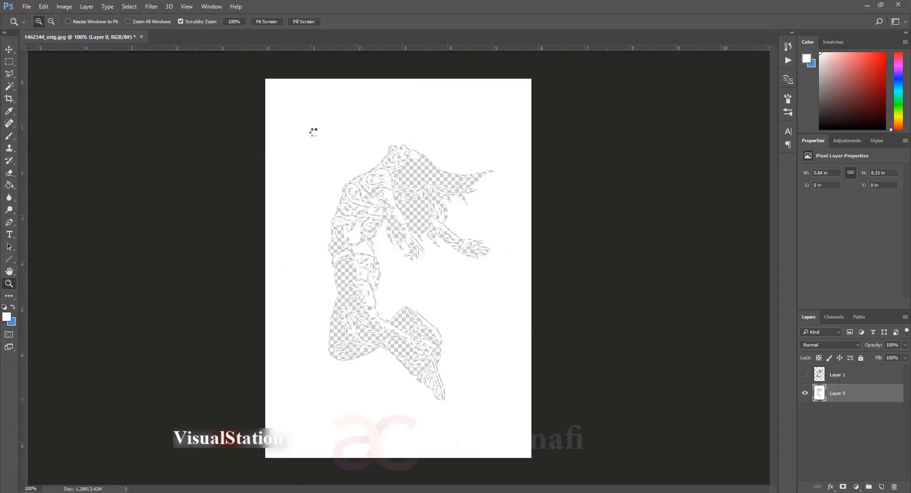
left_click(64, 7)
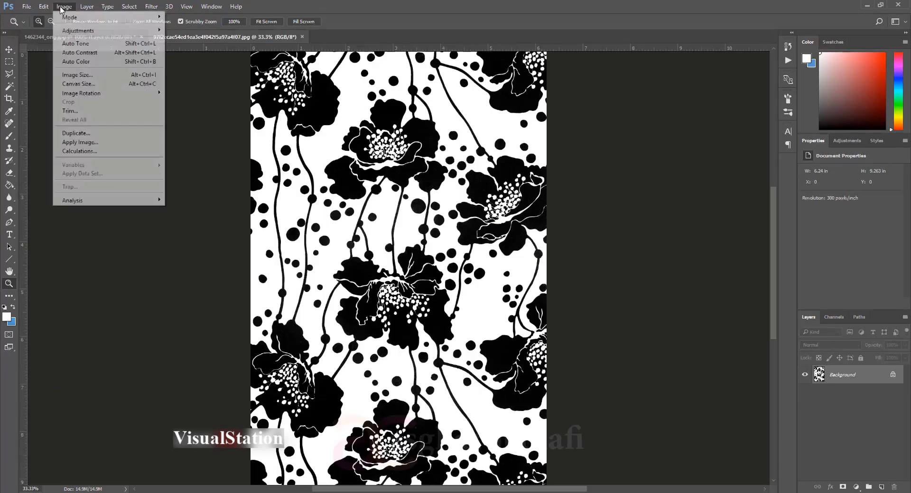
mouse_move(78, 30)
left_click(188, 210)
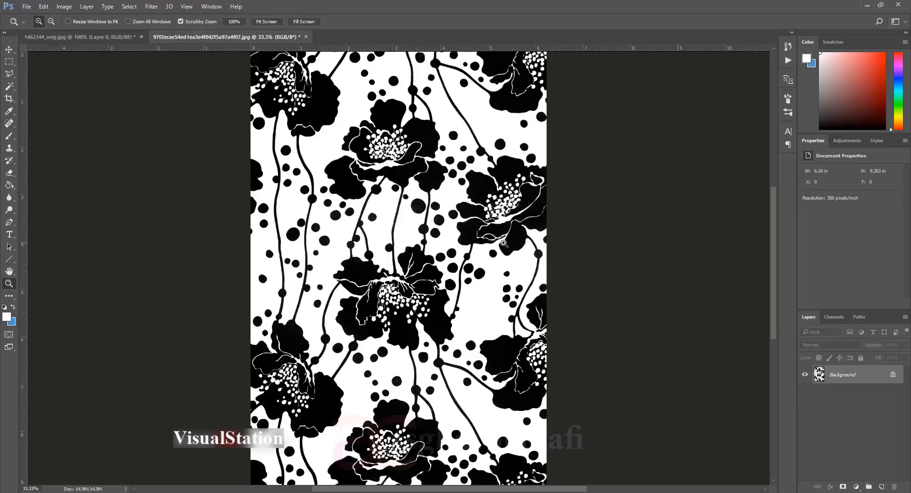
Unlock the background layer and select all black motifs by picking the white with the Magic Wand and inverting the selection
left_click(893, 376)
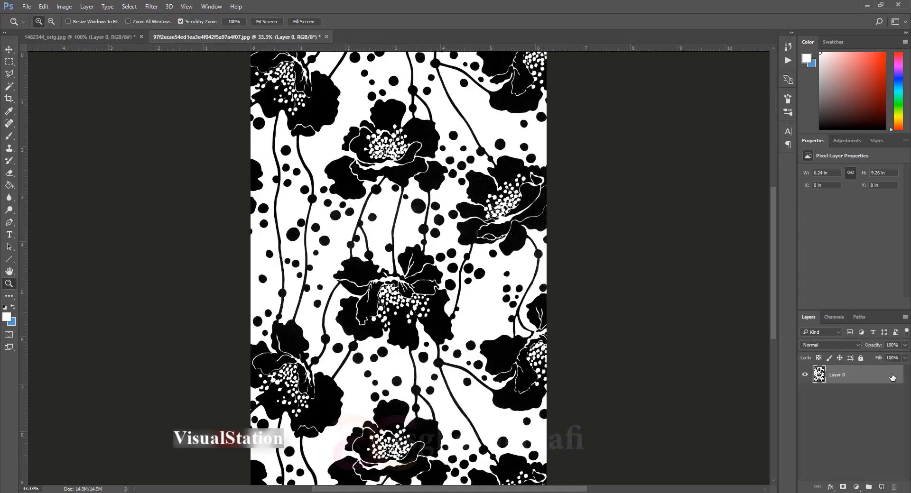
key("w")
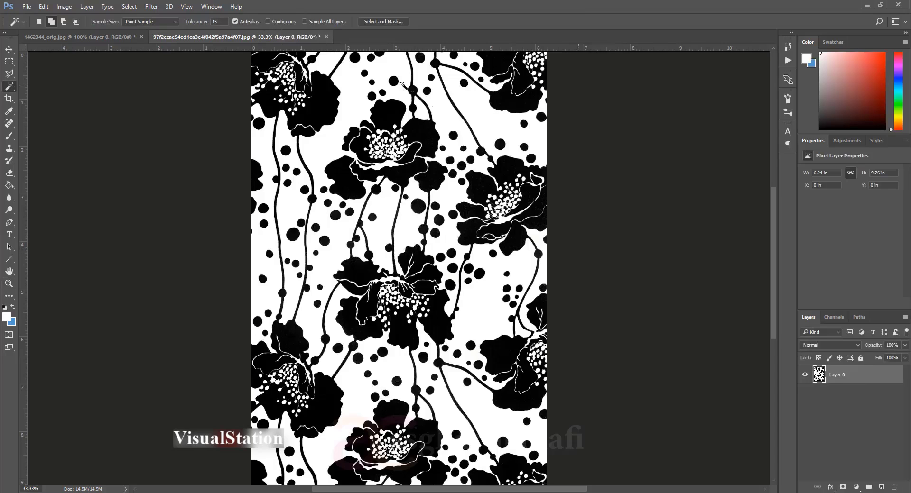
left_click(401, 83)
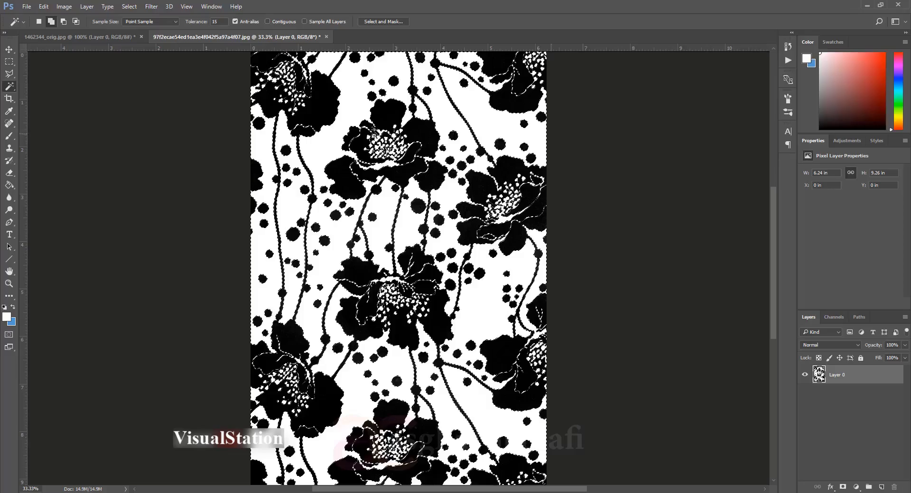
right_click(474, 301)
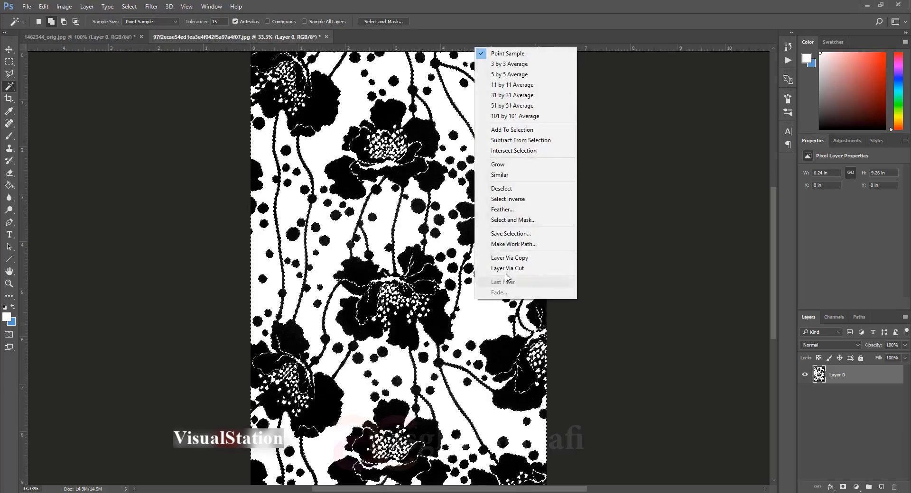
left_click(510, 199)
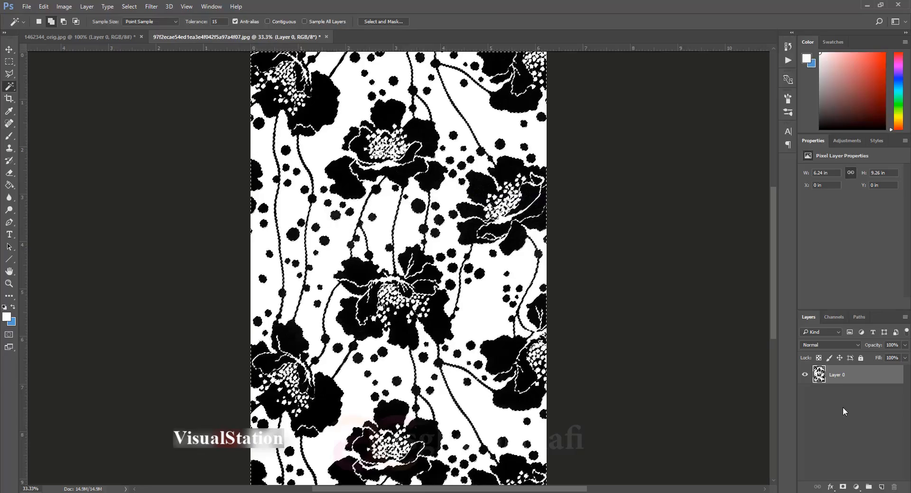
Cut the selected black motifs to a new layer and hide it, keeping only the white Layer 0 visible
key("ctrl+shift+j")
left_click(805, 375)
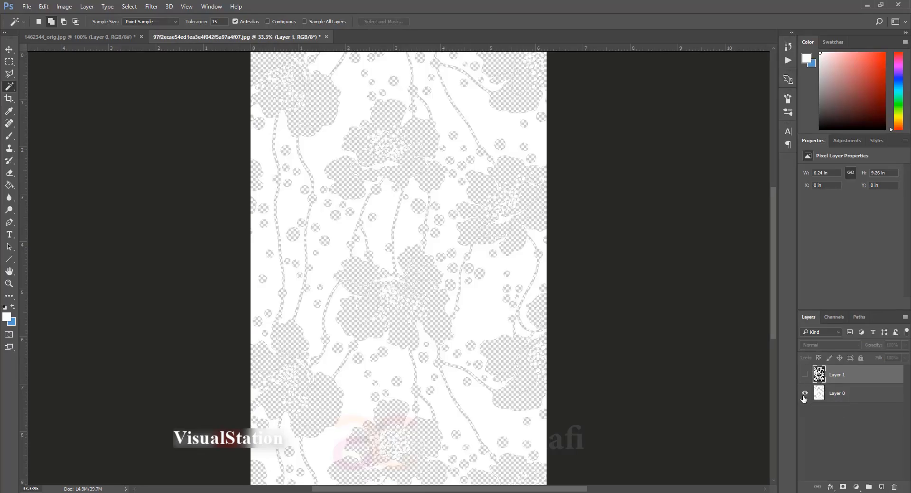
left_click(805, 394)
left_click(805, 393)
left_click(805, 393)
left_click(805, 375)
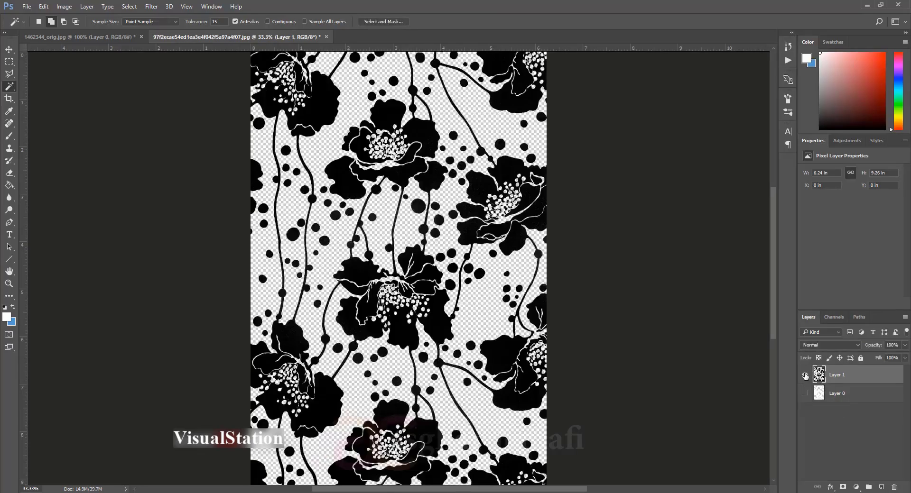
left_click(806, 375)
left_click(805, 394)
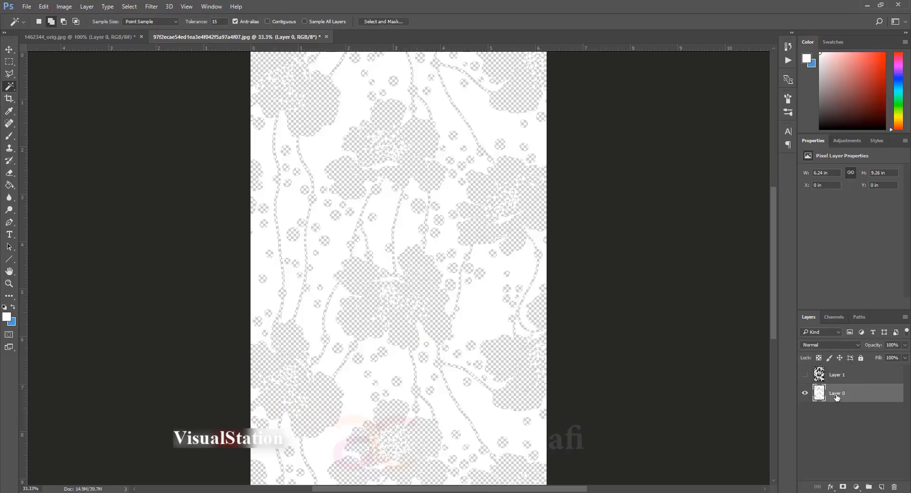
Load the white Layer 0's pixels as a selection and convert it into a work path
left_click(819, 394, "ctrl")
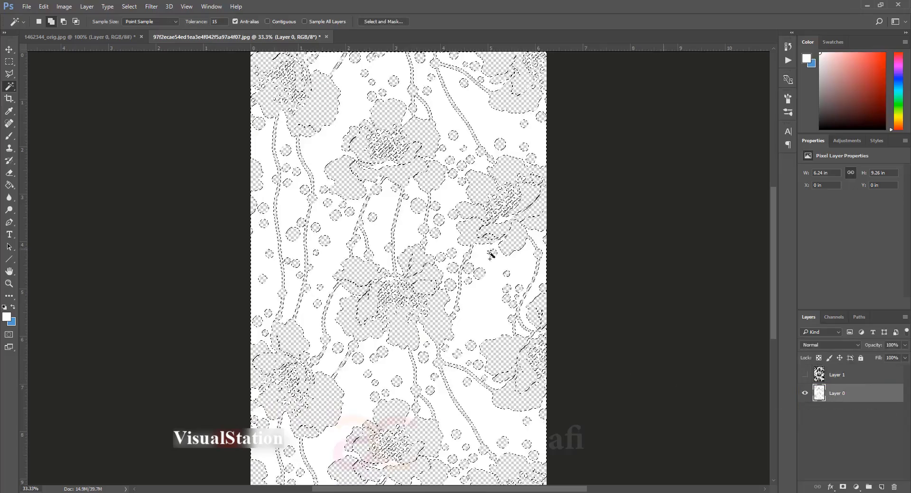
right_click(487, 296)
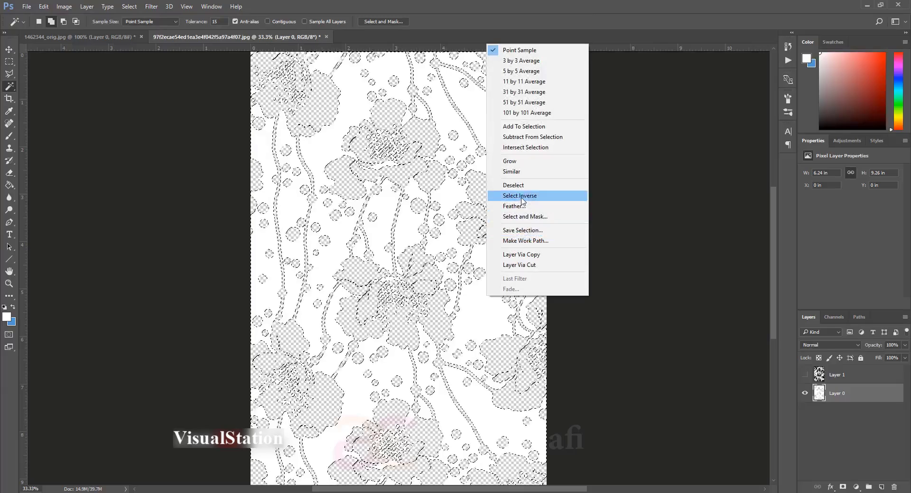
left_click(526, 240)
key("Return")
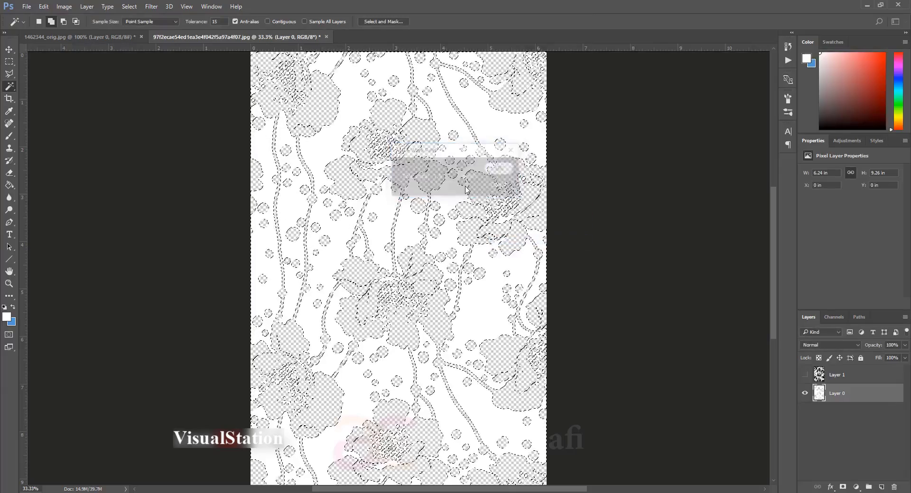
Export the poppy pattern's work path to an Illustrator file named 02 on the Desktop
left_click(22, 9)
mouse_move(44, 7)
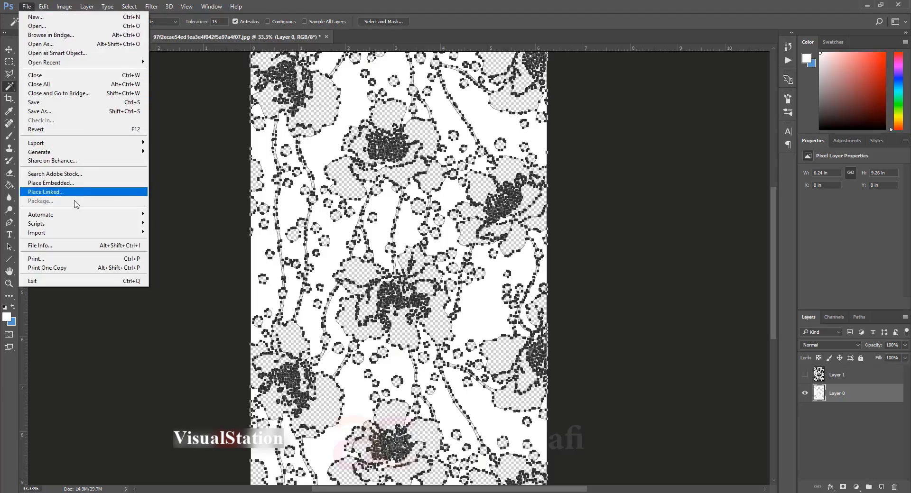
mouse_move(66, 147)
left_click(204, 258)
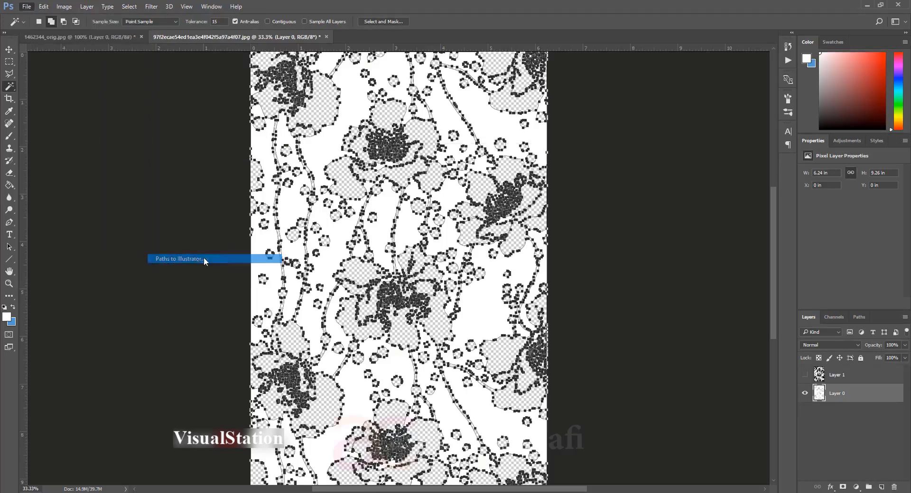
left_click(509, 172)
type("02")
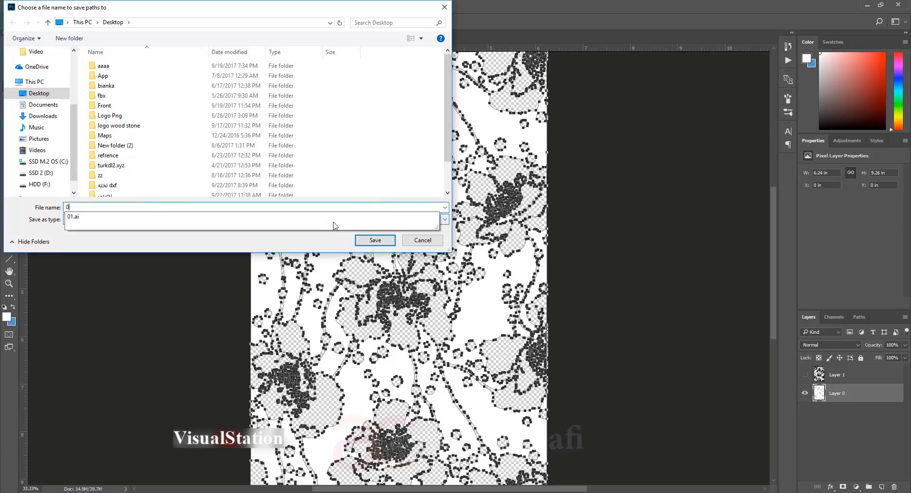
left_click(375, 240)
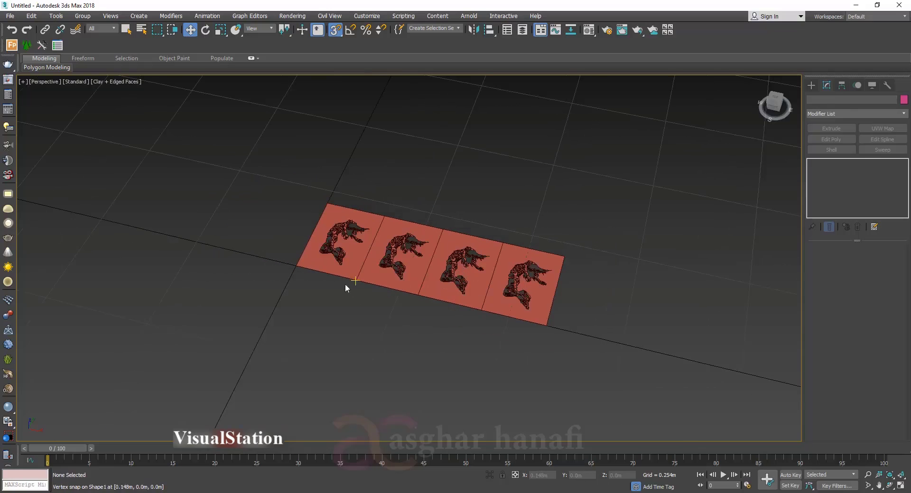
Switch to 3ds Max and import 02.ai from the Desktop as a single object, accepting the rename for the name conflict
left_click(8, 17)
mouse_move(71, 146)
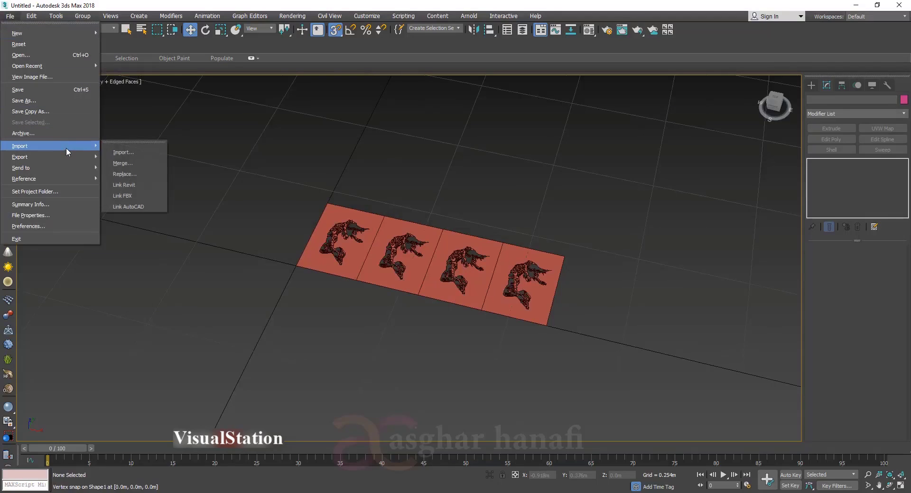
left_click(138, 153)
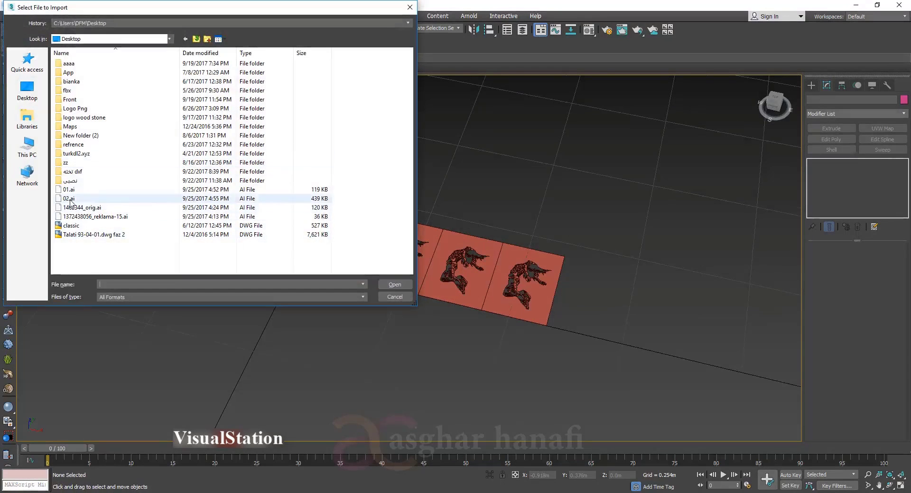
left_click(69, 199)
left_click(396, 285)
left_click(476, 269)
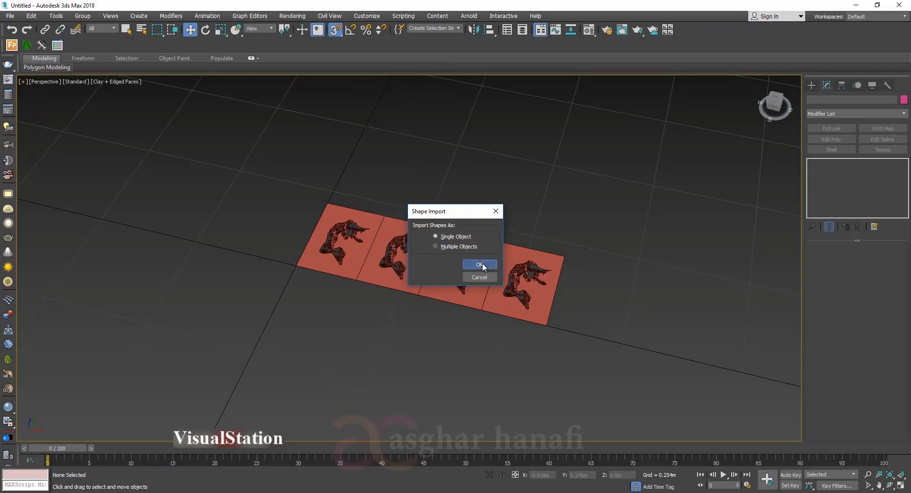
left_click(477, 266)
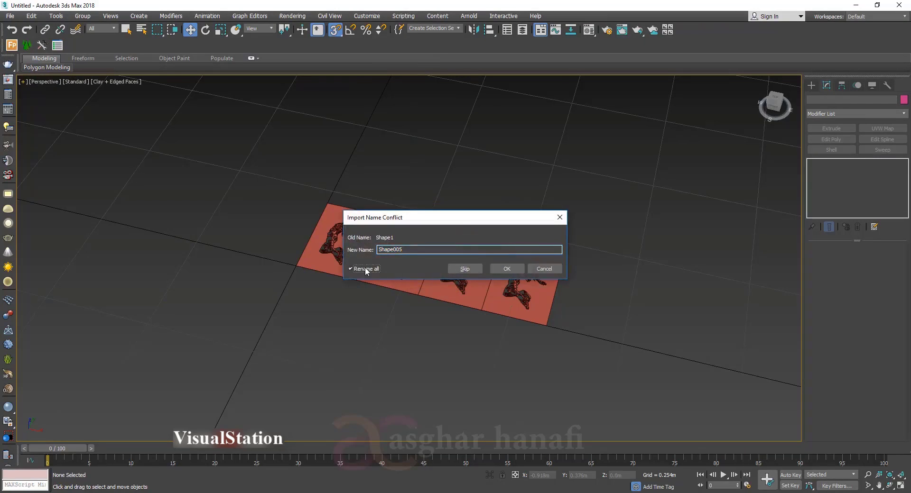
left_click(504, 269)
Move the imported poppy shape off the figure panels into the empty area beside the row
scroll(418, 254, "up", 10)
scroll(442, 238, "down", 3)
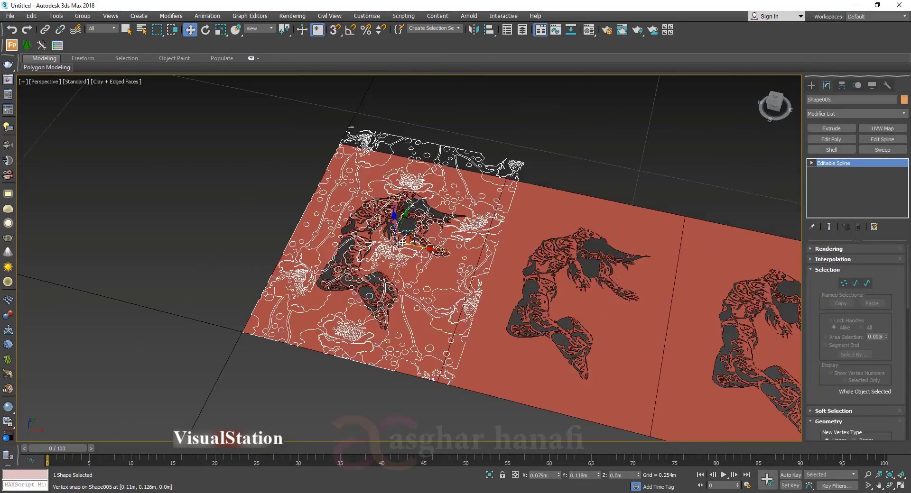
left_click_drag(402, 242, 171, 167)
middle_click_drag(332, 207, 365, 312)
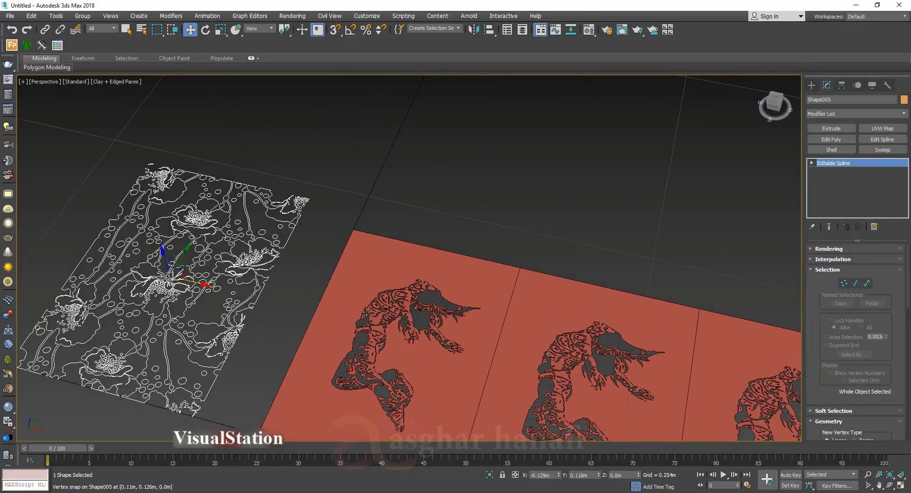
middle_click_drag(254, 311, 370, 305)
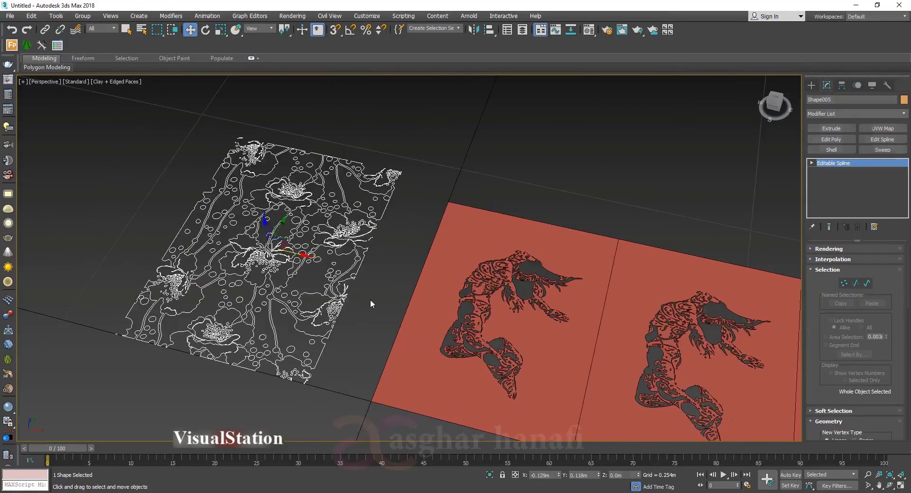
left_click(370, 305)
Check the poppy shape's outlines up close and apply an Extrude modifier to it
scroll(303, 257, "up", 6)
left_click(314, 241)
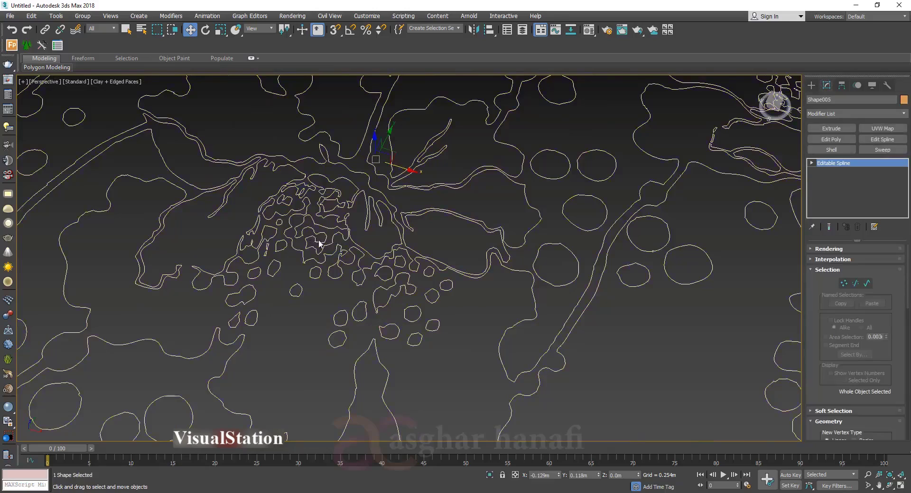
scroll(304, 256, "down", 5)
left_click(831, 128)
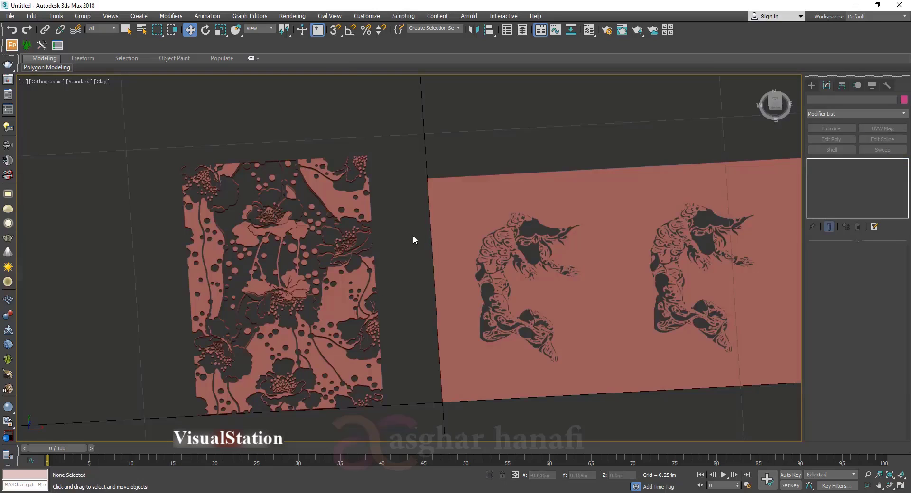
middle_click_drag(426, 230, 402, 210)
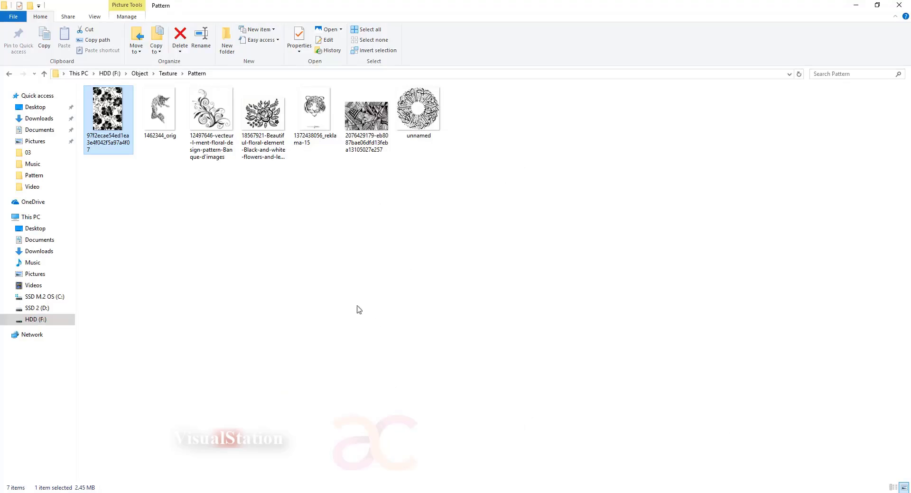
mouse_move(315, 112)
left_mouse_down()
mouse_move(375, 424)
mouse_move(363, 457)
mouse_move(376, 34)
left_mouse_up()
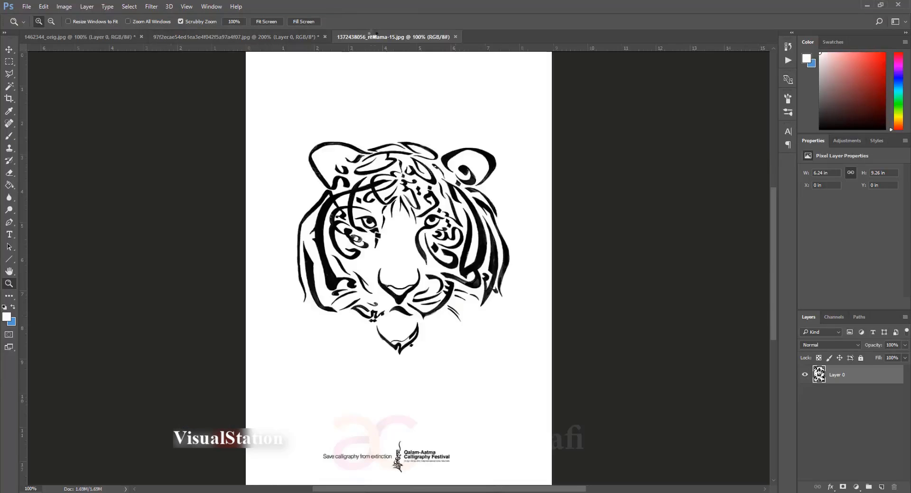
key("b")
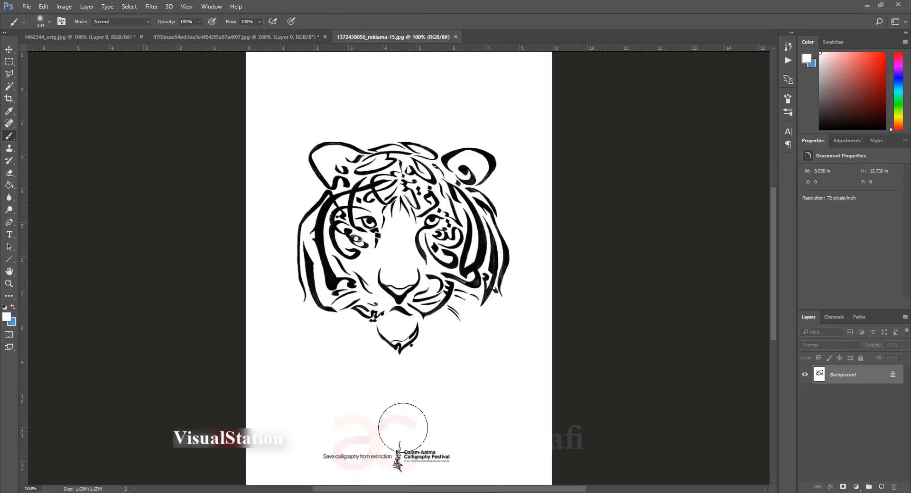
left_click_drag(424, 457, 308, 456)
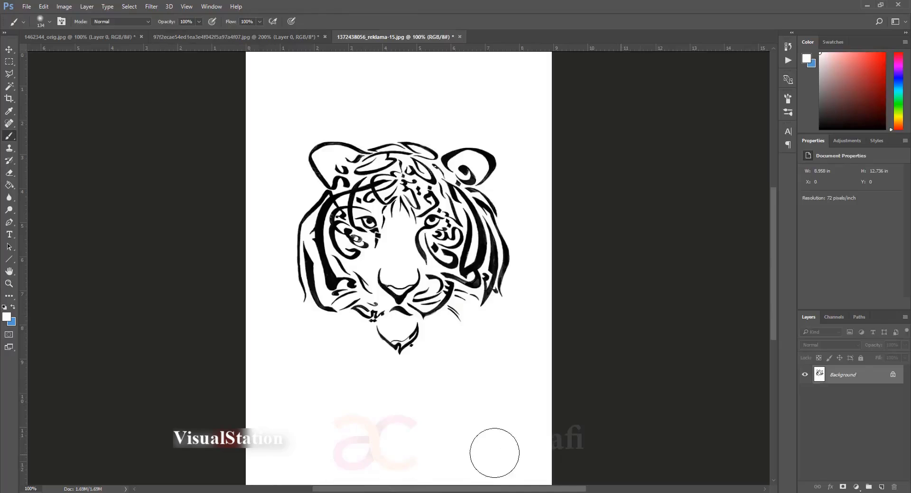
Unlock the background layer, select its white areas, invert the selection and cut the black tiger lines onto a new layer
left_click(893, 375)
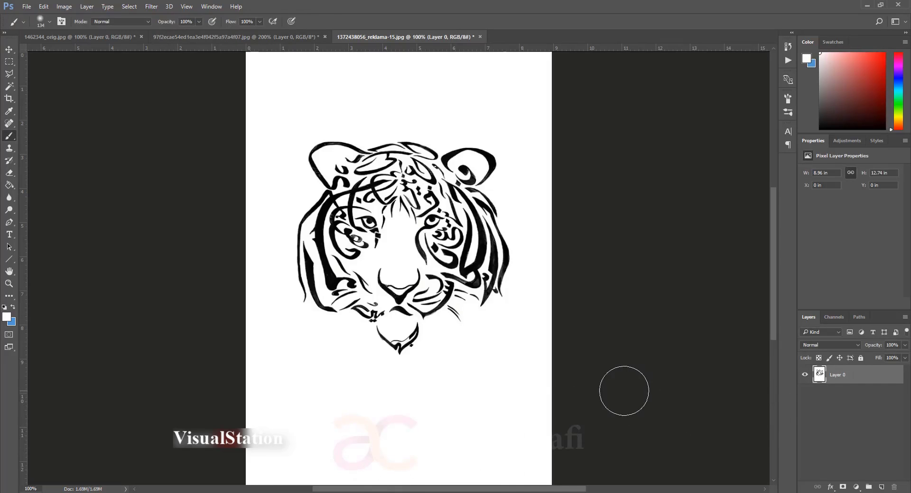
key("w")
left_click(462, 365)
right_click(463, 364)
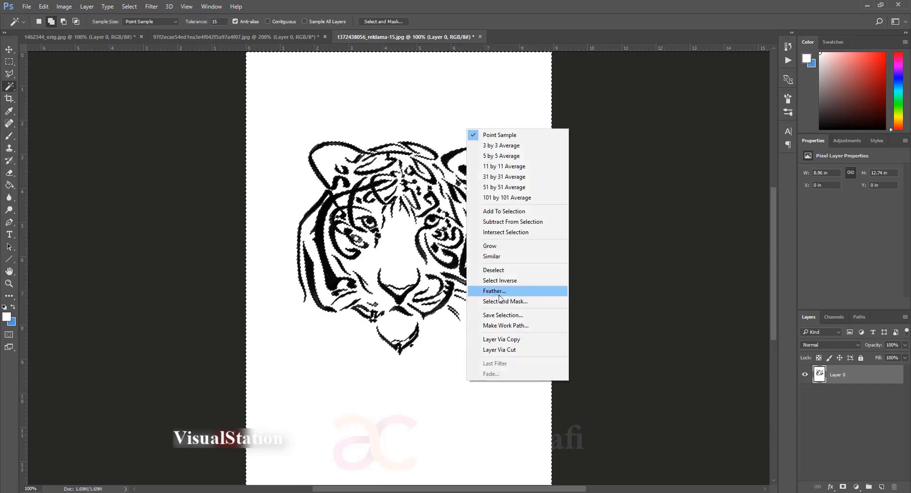
left_click(487, 281)
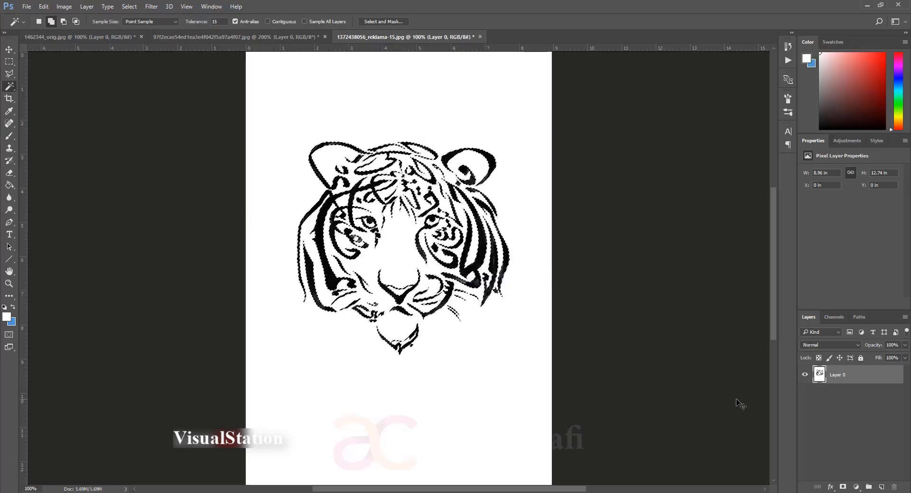
key("ctrl+j")
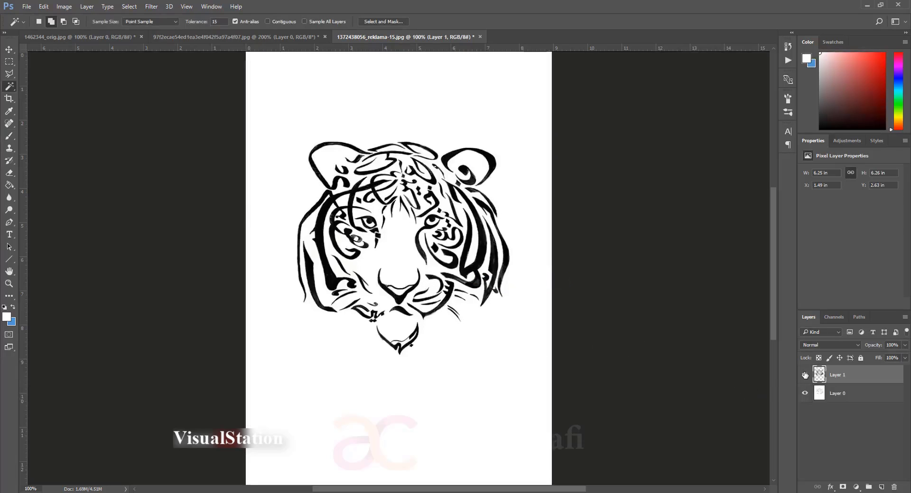
Hide Layer 1, load Layer 0's pixels as a selection and make a work path from it with 1.0 pixel tolerance
left_click(805, 375)
left_click(805, 375)
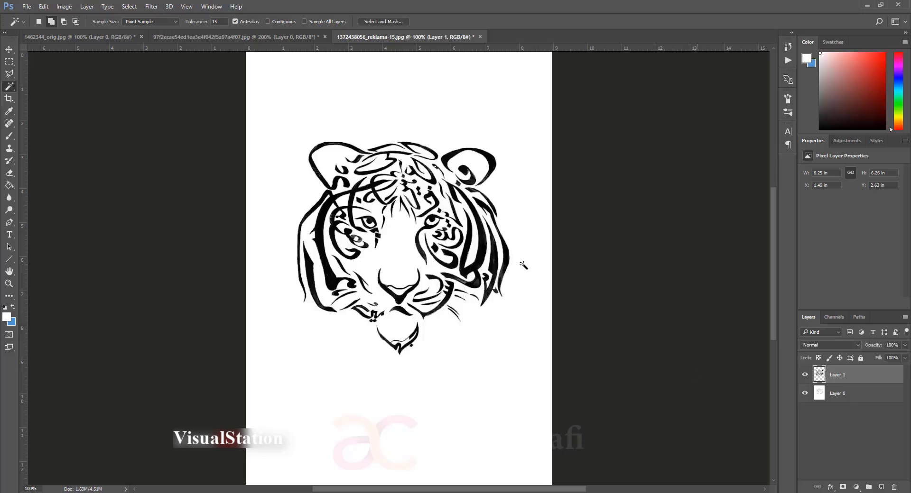
left_click(804, 375)
left_click(838, 394)
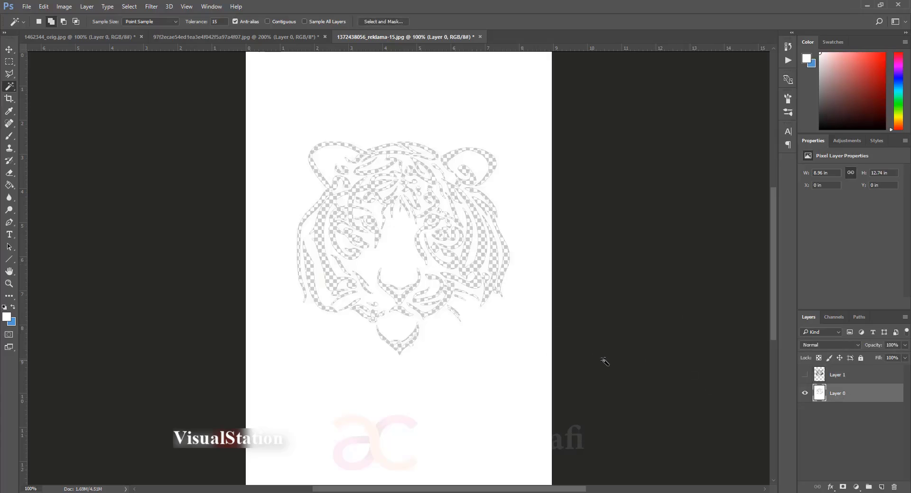
left_click(816, 393, "ctrl")
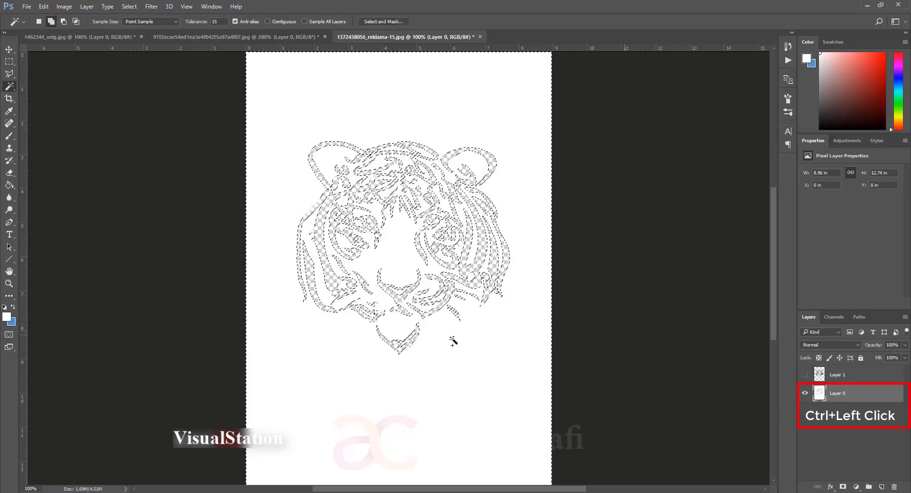
right_click(465, 94)
left_click(502, 290)
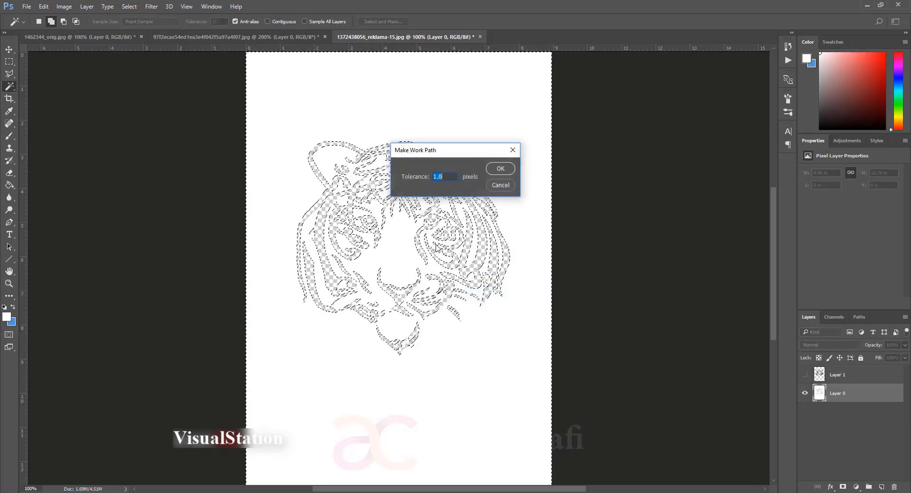
left_click(500, 171)
Export the tiger's work path to an Illustrator file named 03 on the Desktop
left_click(26, 7)
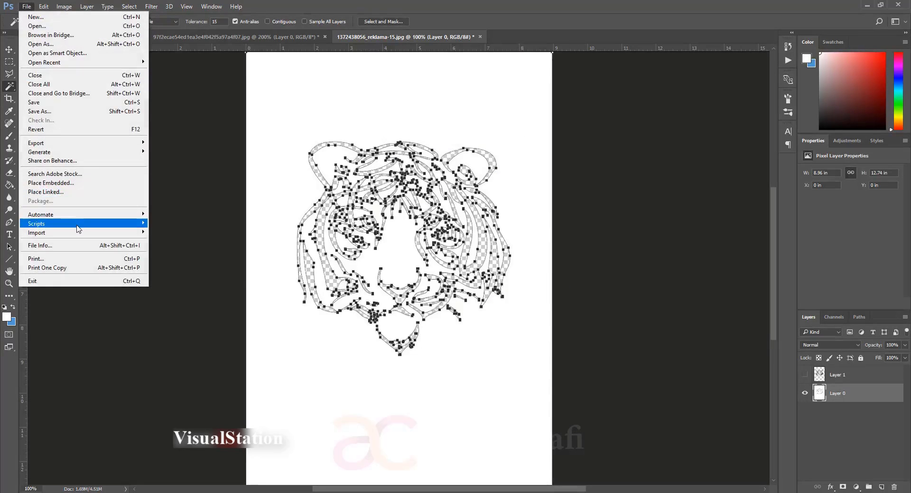
mouse_move(74, 143)
left_click(181, 259)
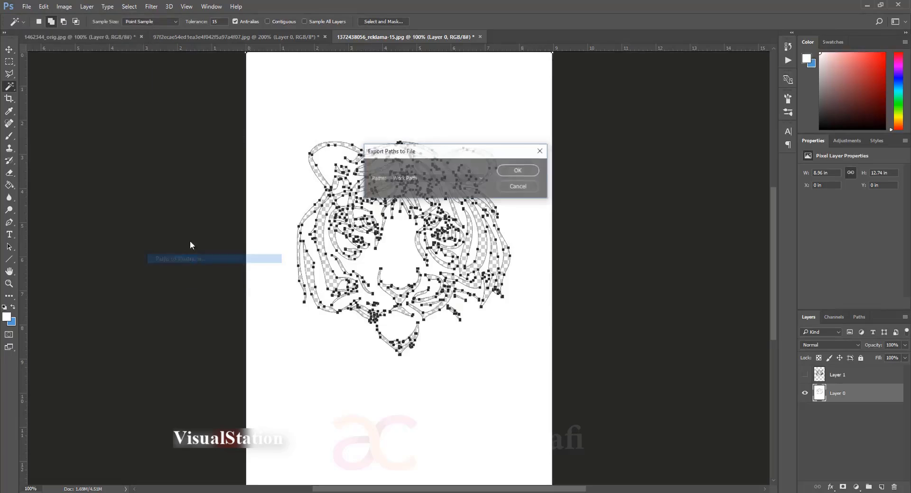
left_click(518, 172)
type("55")
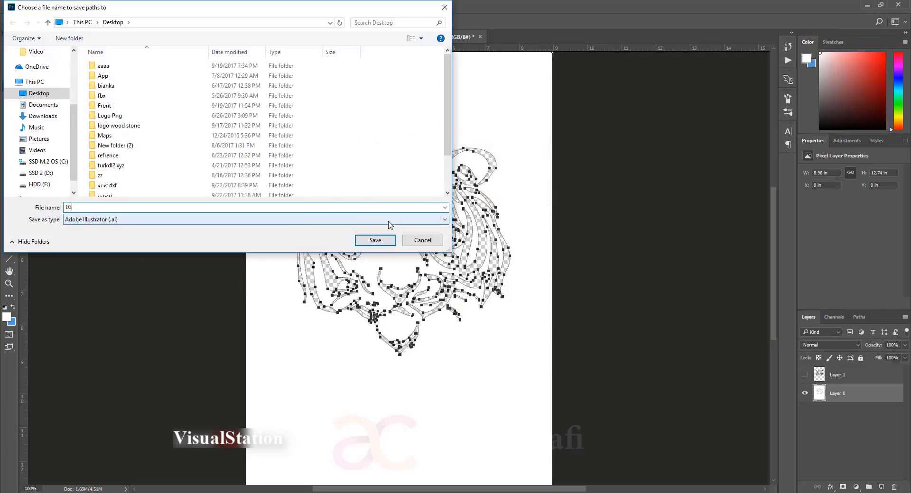
key("Return")
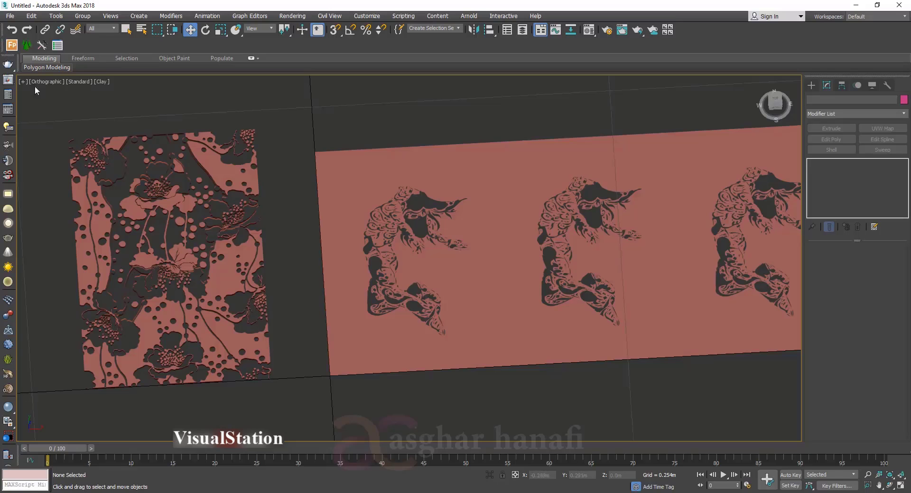
Switch to 3ds Max and import 03.ai from the Desktop as a single object, accepting the rename for the name conflict
left_click(9, 16)
mouse_move(57, 146)
left_click(118, 152)
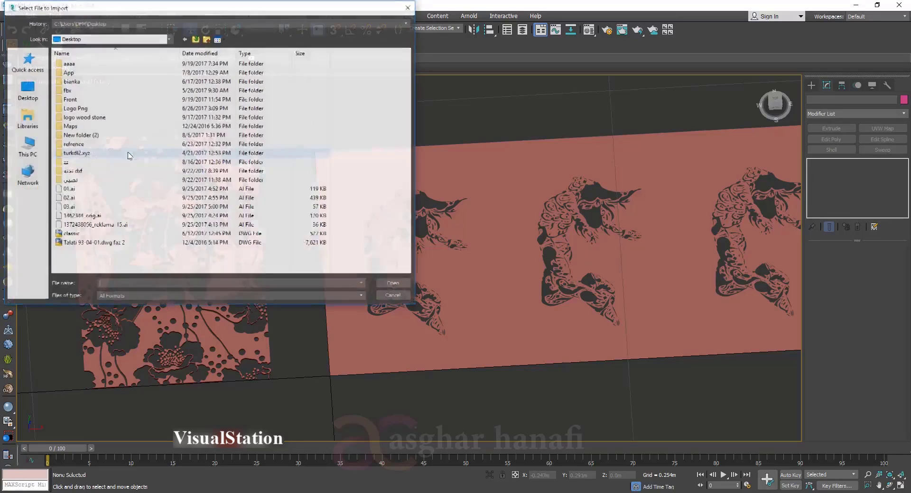
left_click(394, 288)
left_click(479, 268)
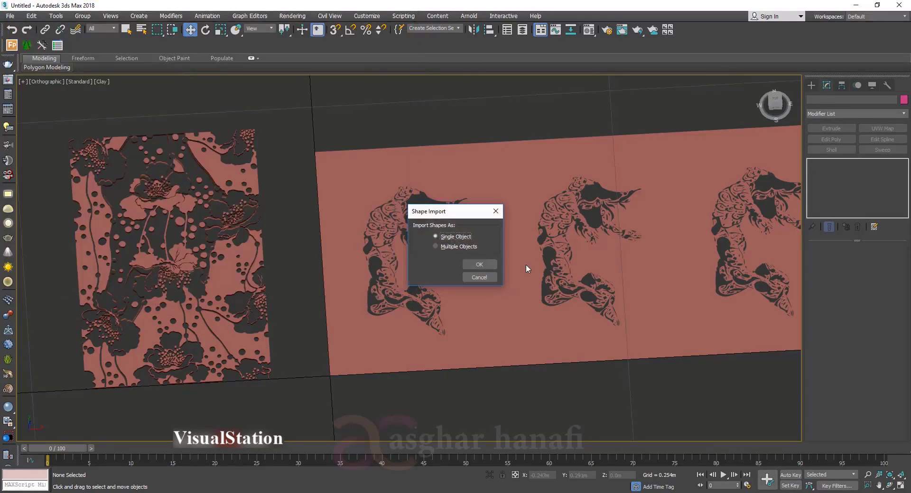
left_click(479, 265)
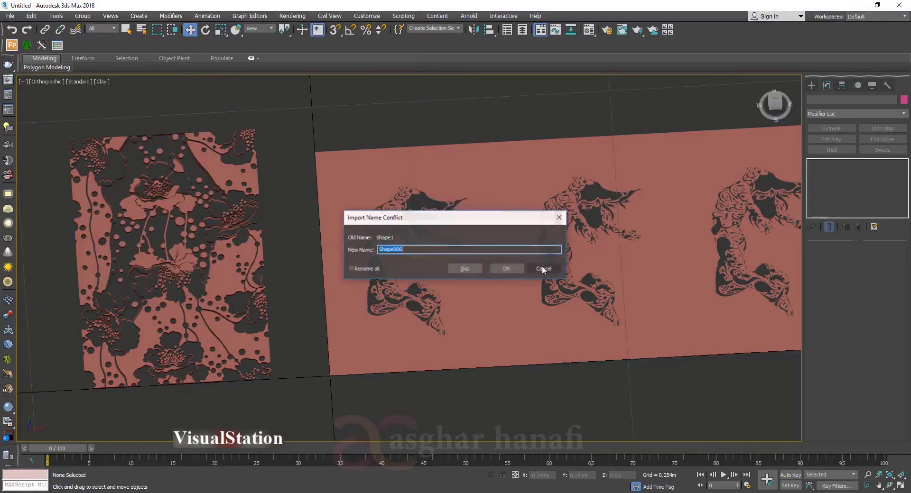
left_click(506, 269)
Apply an Extrude modifier to the imported tiger shape in the Top view and deselect it
middle_click_drag(489, 275, 425, 274)
key("t")
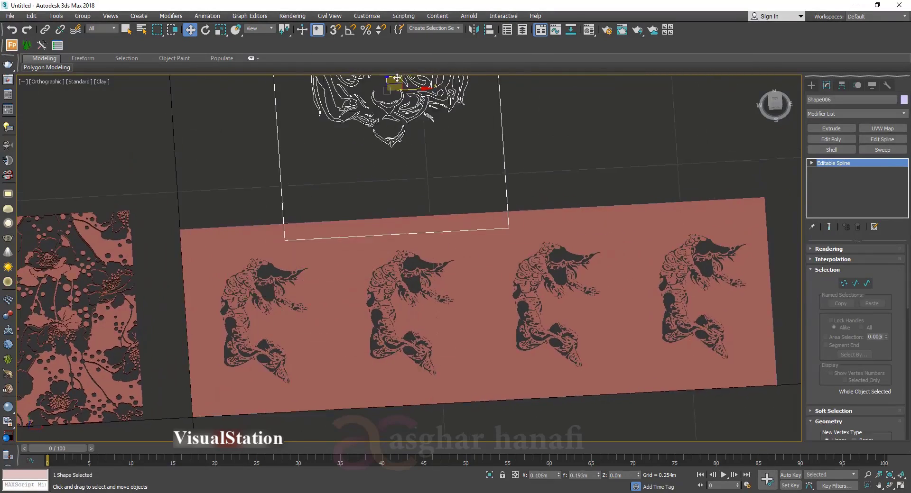
middle_click_drag(404, 116, 419, 267)
scroll(386, 256, "up", 4)
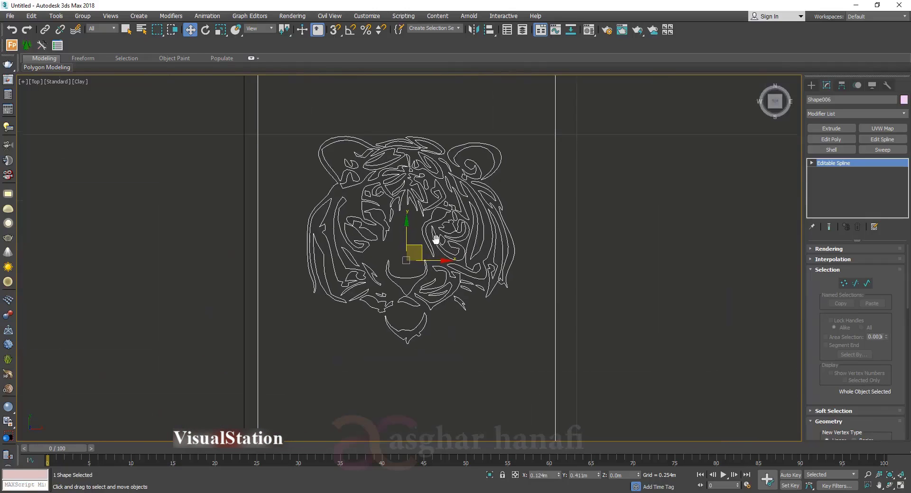
left_click(623, 244)
left_click(555, 247)
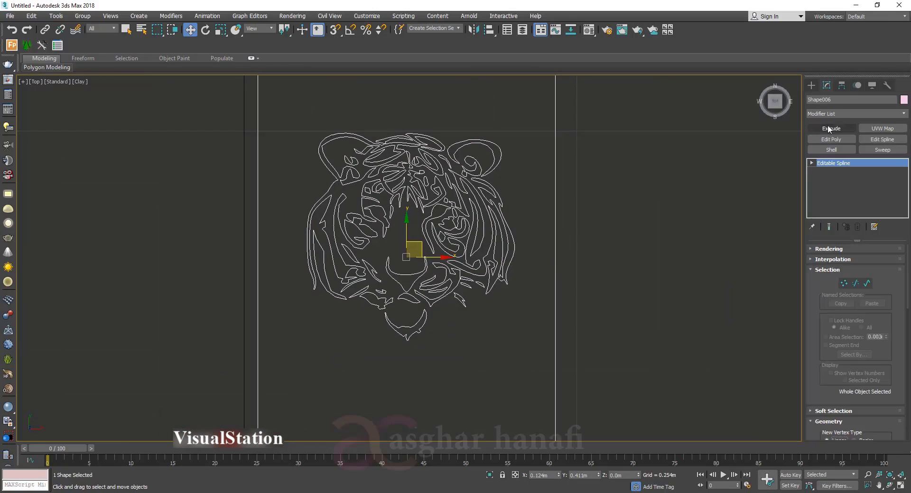
left_click(831, 128)
left_click(664, 247)
Show edged faces, inspect the tiger's cut-outs and select the panel to repair the filled slit on its cheek
scroll(456, 211, "up", 5)
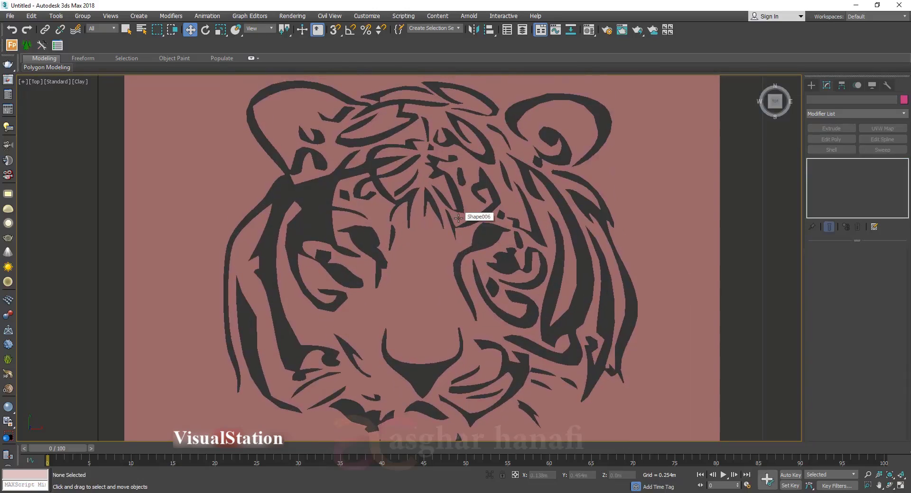
scroll(458, 218, "down", 3)
scroll(454, 199, "down", 3)
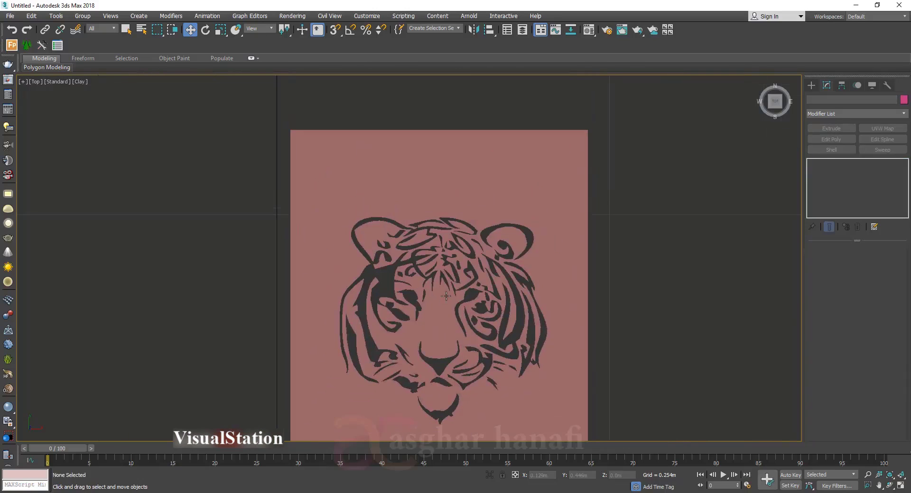
key("F4")
middle_click_drag(445, 296, 445, 254)
scroll(378, 313, "up", 5)
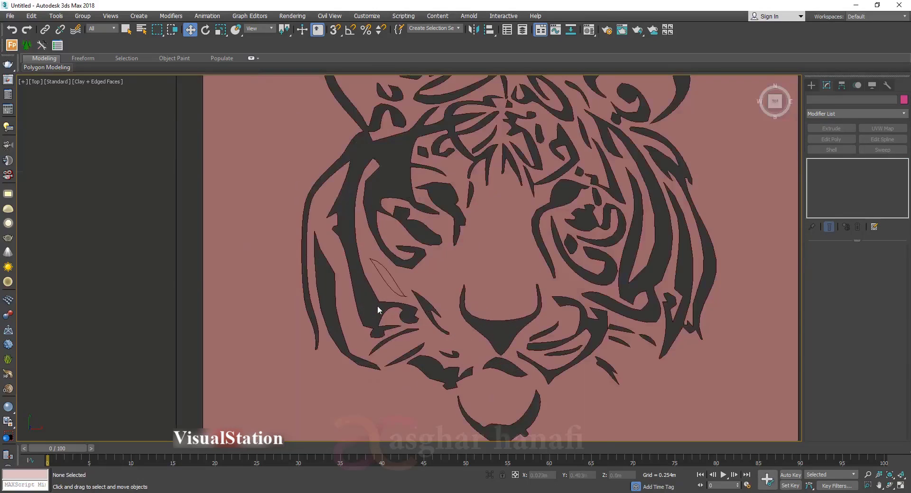
scroll(379, 272, "up", 3)
left_click(389, 275)
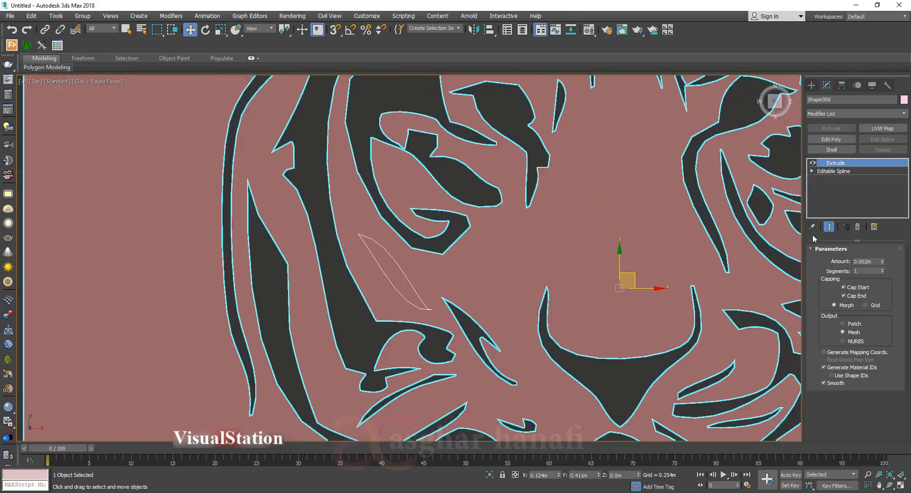
Move the tip vertex of the cheek slit so its outline no longer crosses itself, then return to Extrude and deselect the panel
left_click(829, 180)
scroll(461, 311, "up", 8)
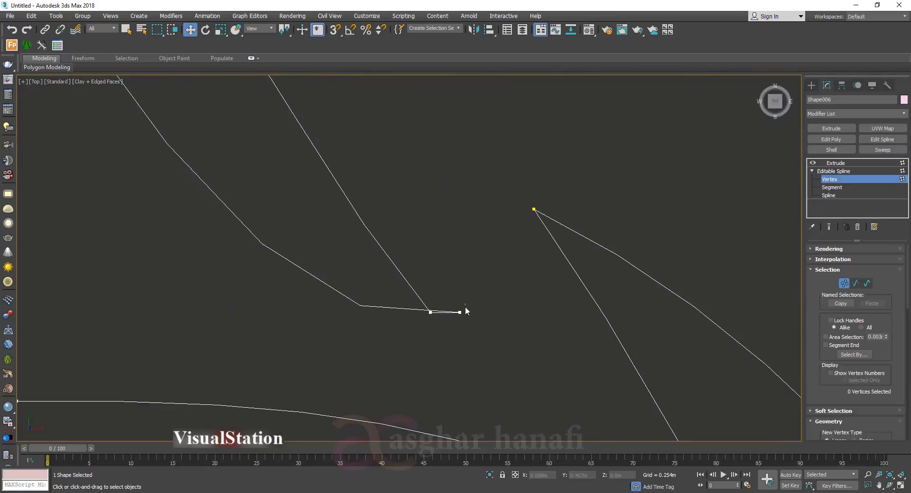
left_click(459, 312)
mouse_move(473, 298)
left_mouse_down()
mouse_move(427, 315)
mouse_move(418, 332)
left_mouse_up()
left_click(836, 163)
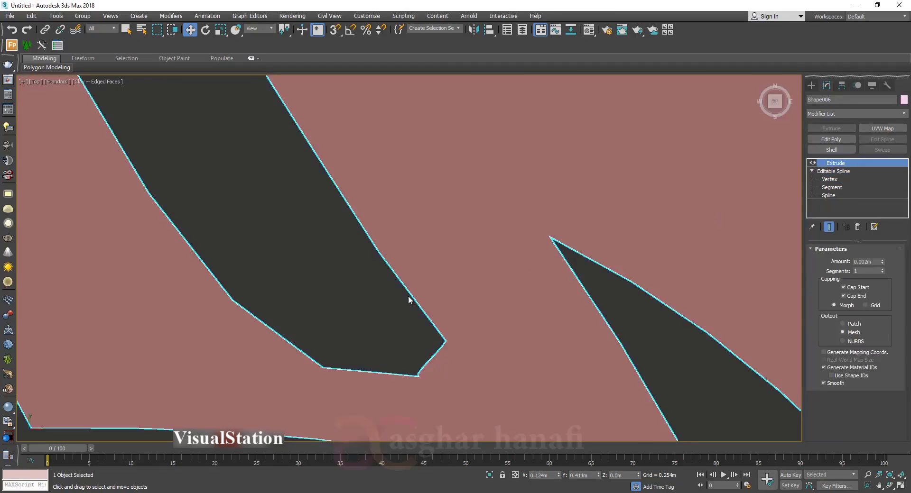
scroll(380, 281, "down", 6)
scroll(380, 281, "down", 6)
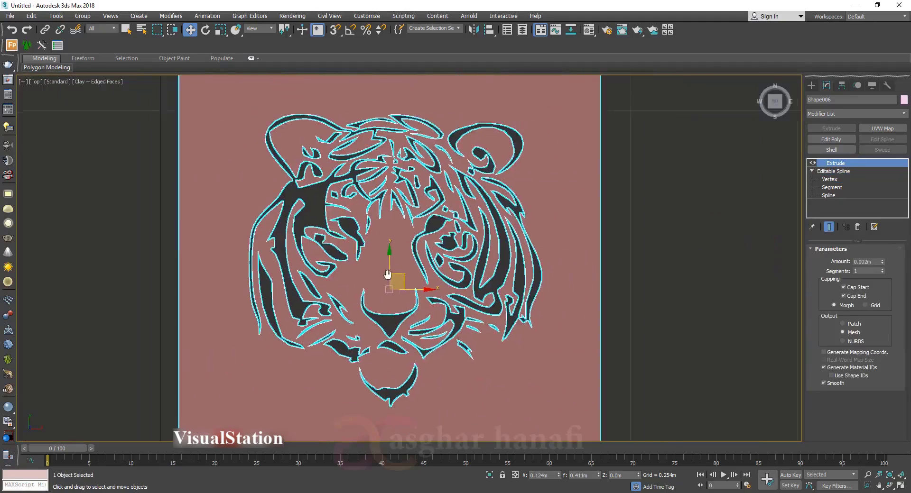
left_click(428, 260)
scroll(429, 260, "down", 3)
scroll(428, 260, "down", 3)
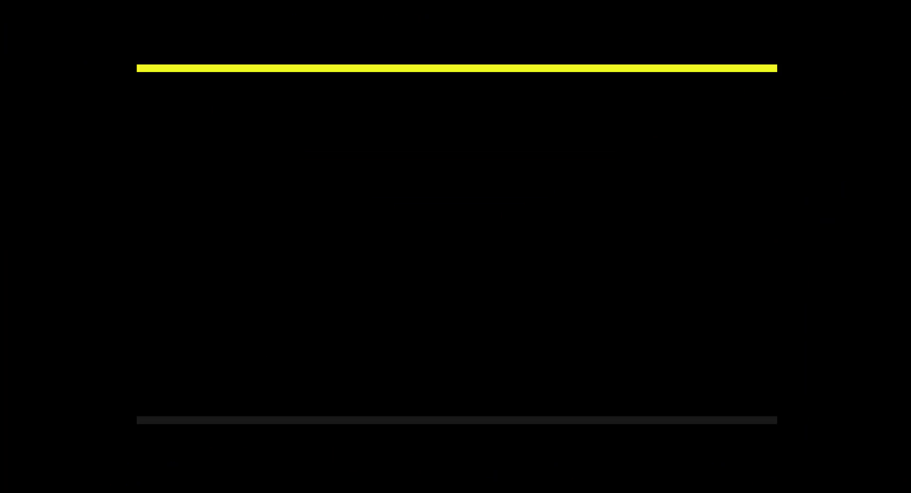